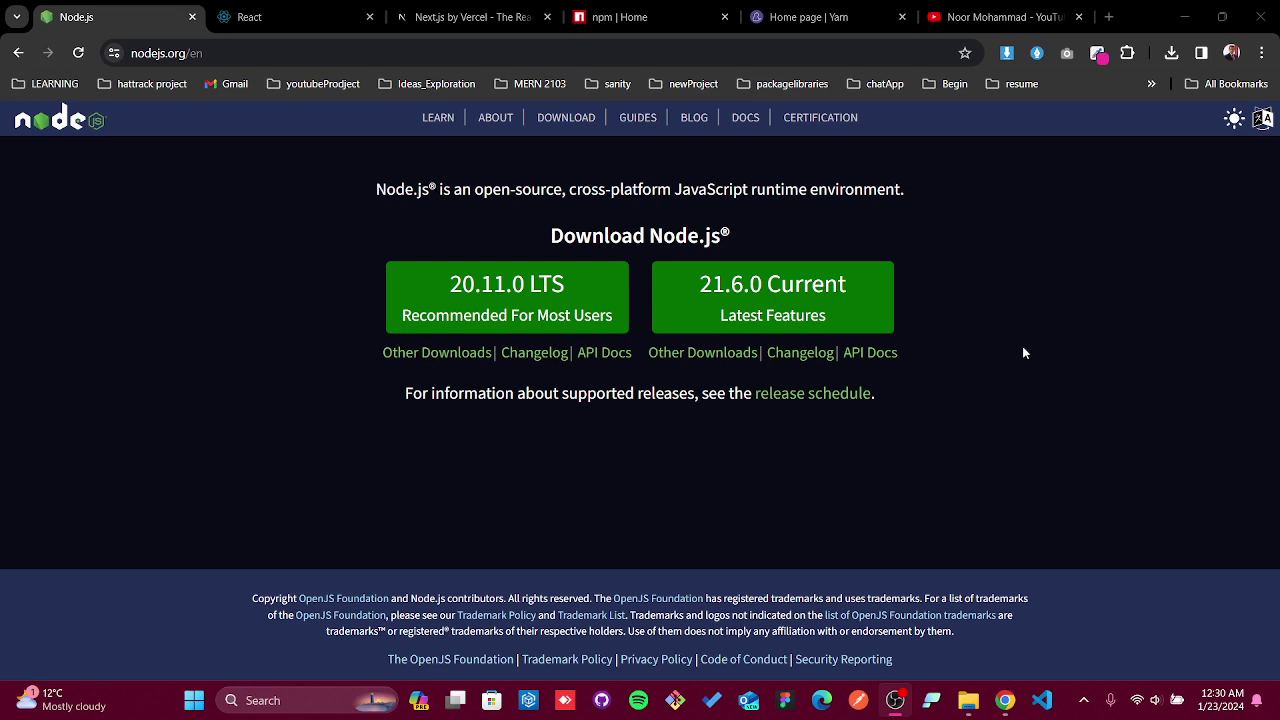
- Look over the React, Next.js, npm, Yarn and YouTube tabs
left_click(253, 27)
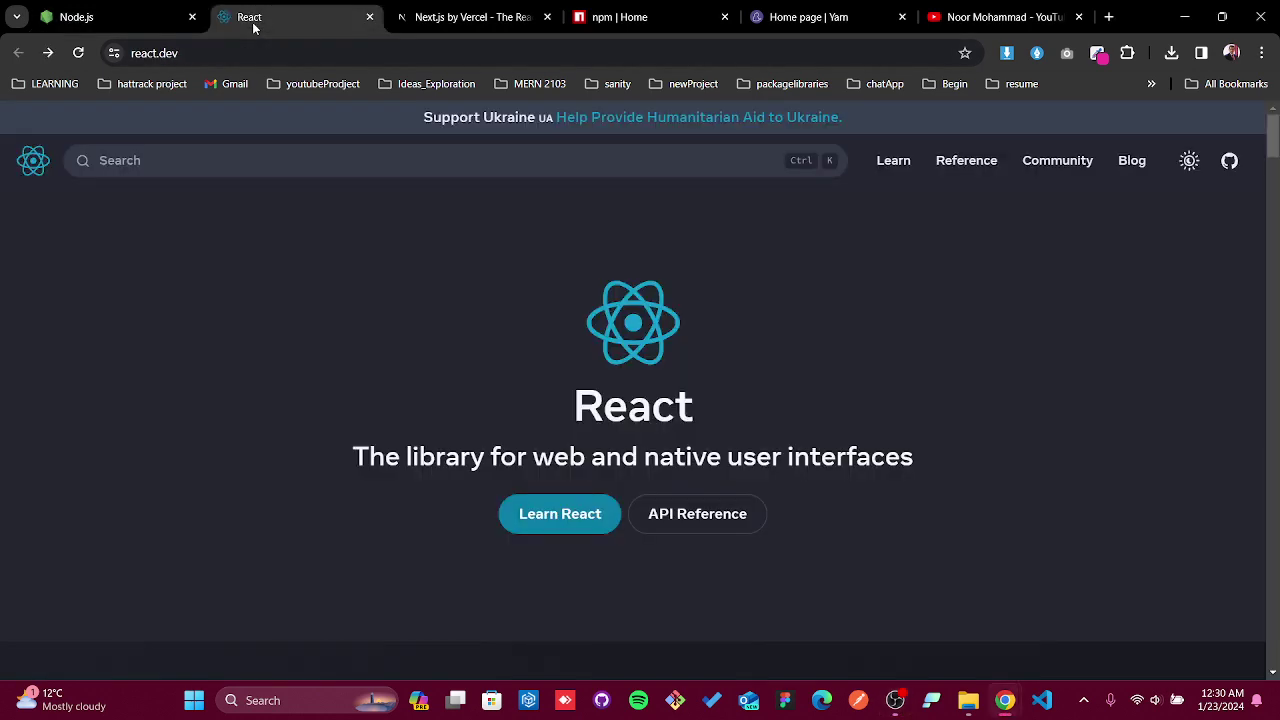
left_click(425, 21)
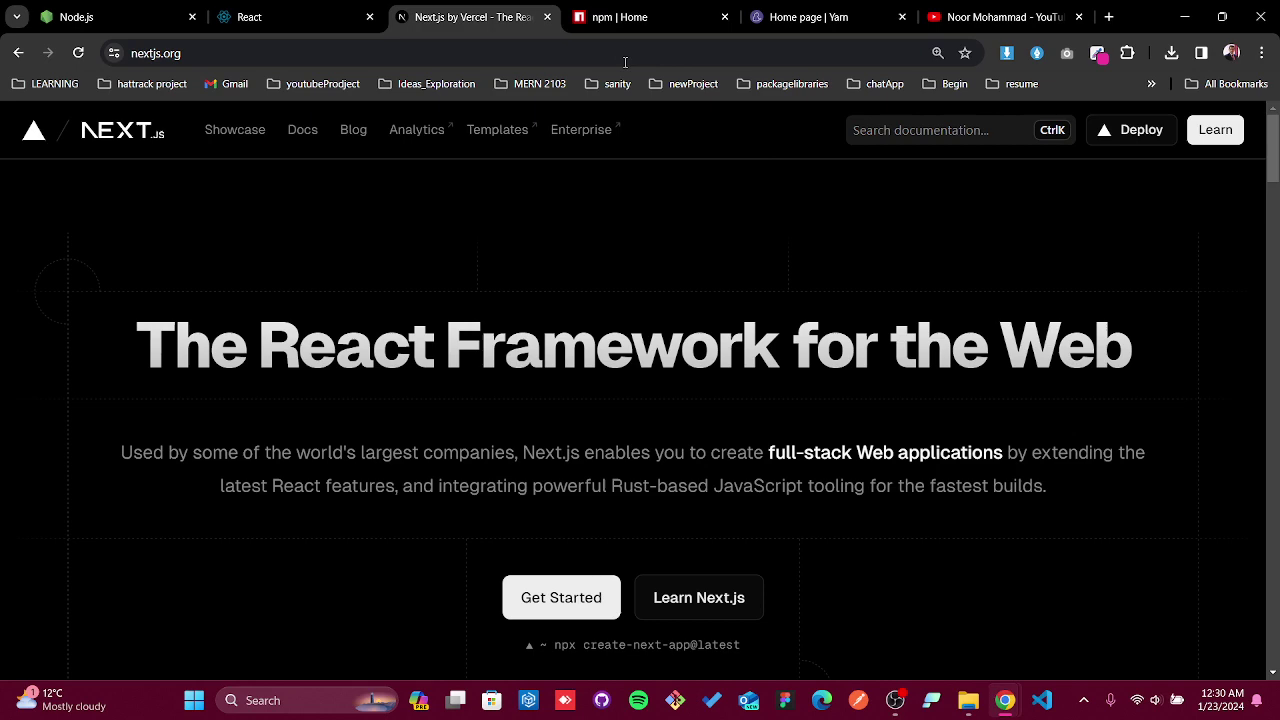
left_click(619, 31)
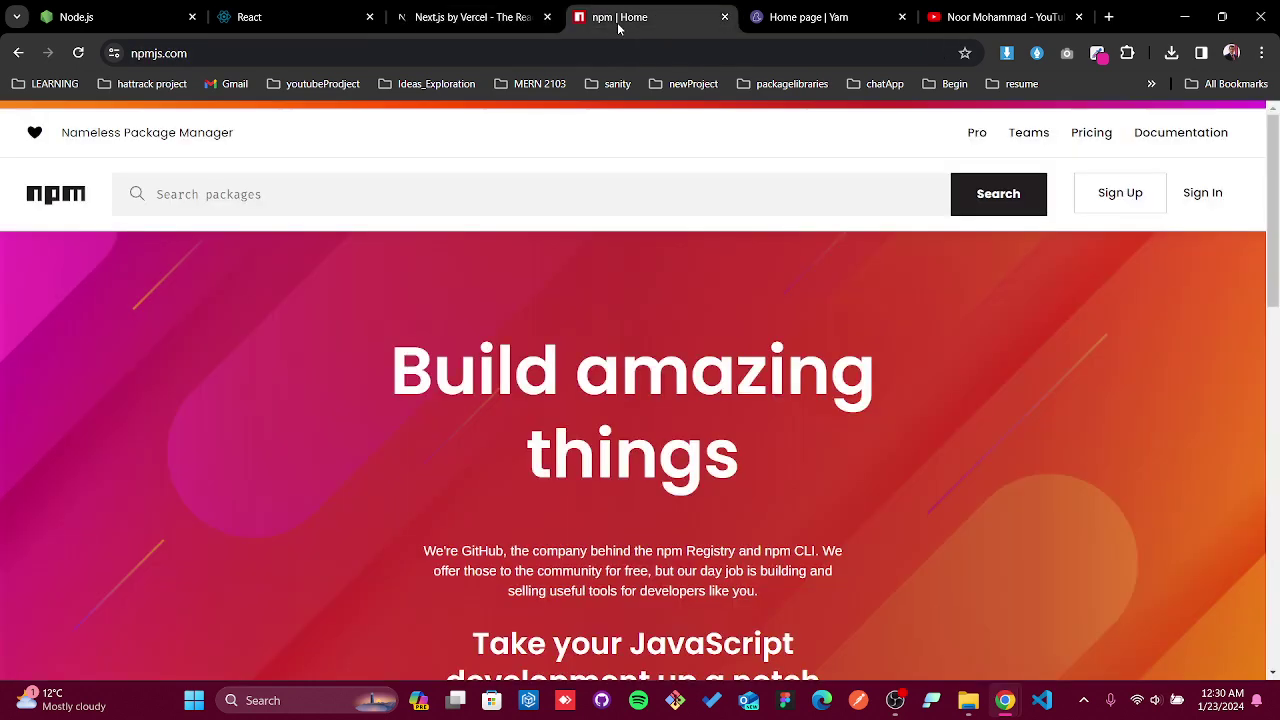
left_click(808, 24)
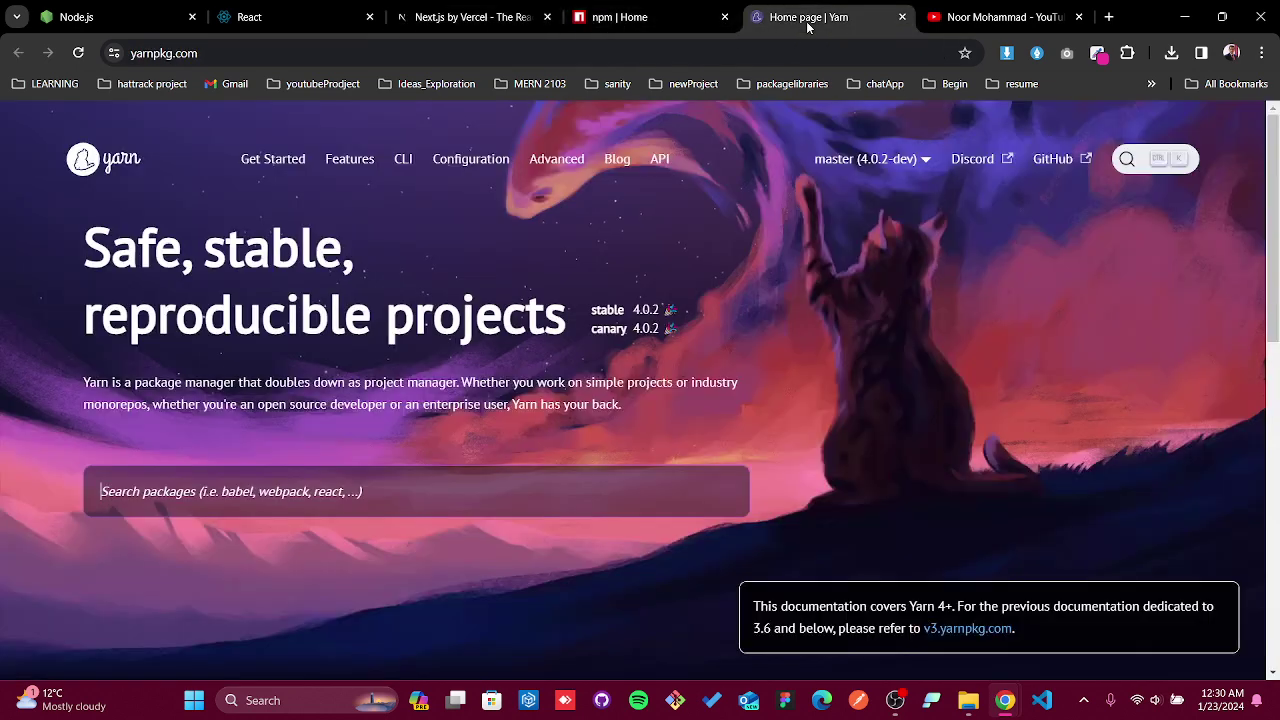
left_click(985, 20)
scroll(1022, 358, "down", 2)
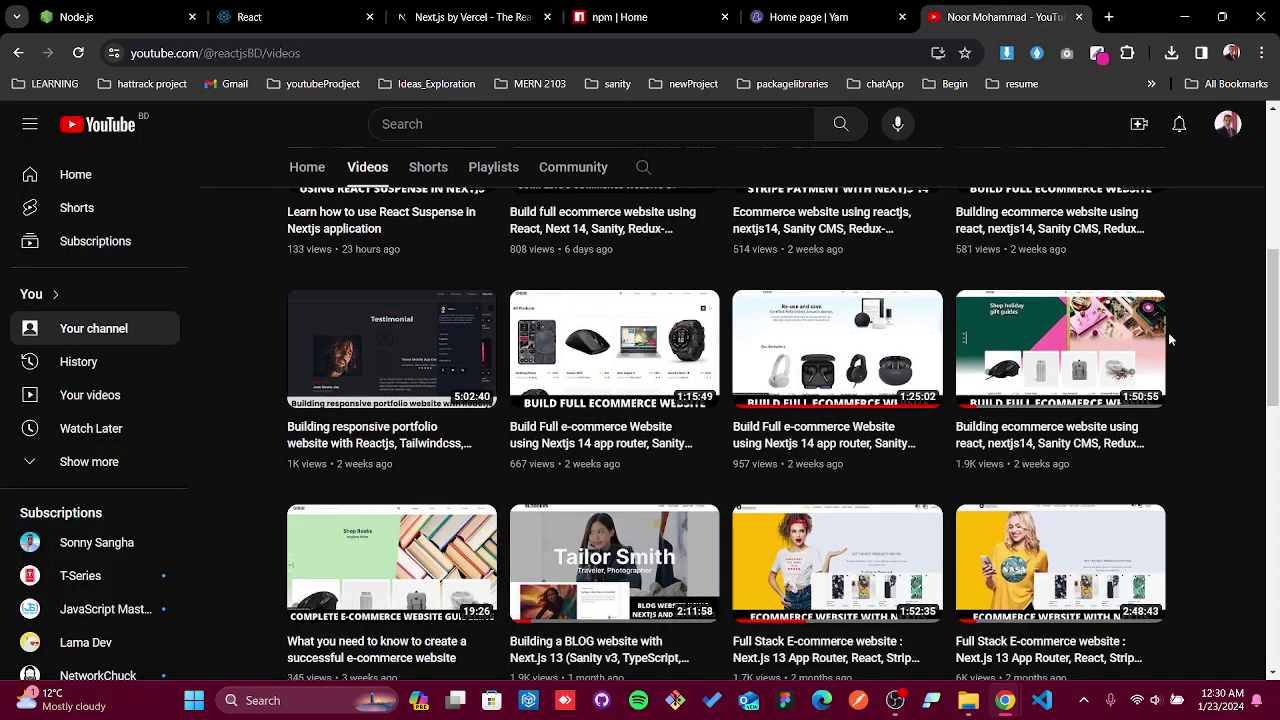
scroll(1200, 332, "down", 5)
scroll(1202, 340, "down", 5)
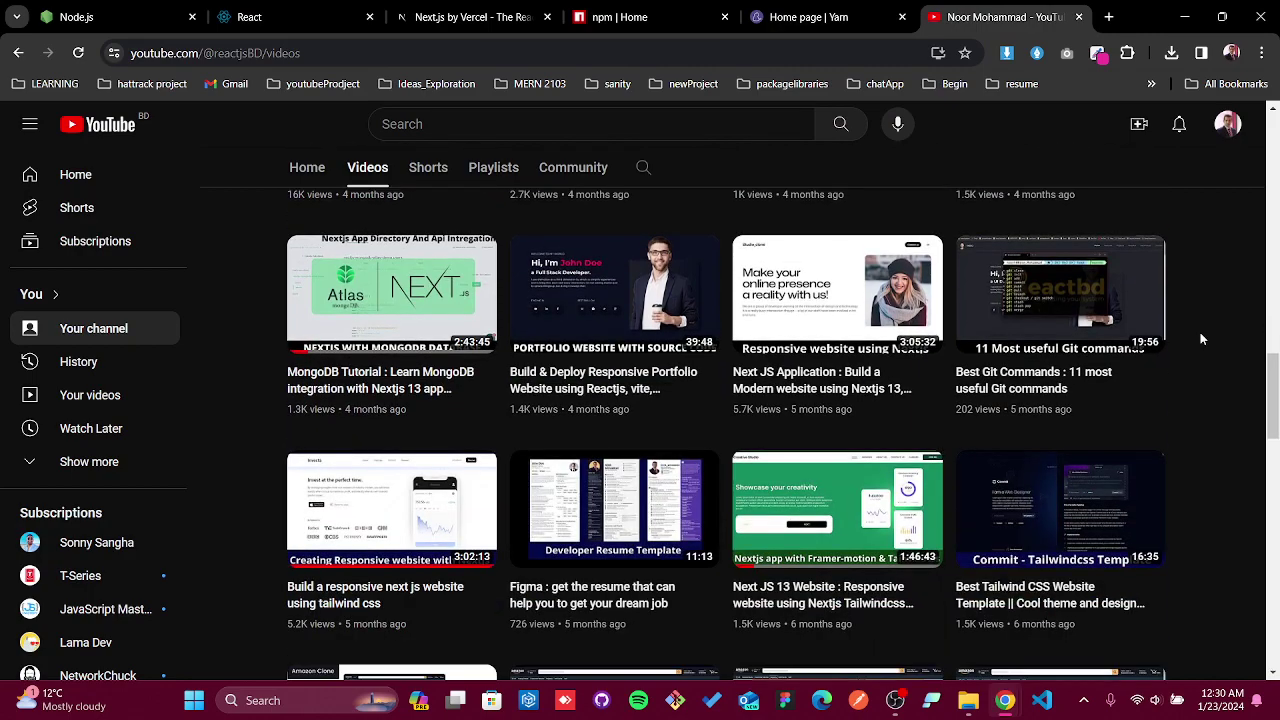
scroll(1200, 340, "up", 6)
scroll(1202, 340, "up", 2)
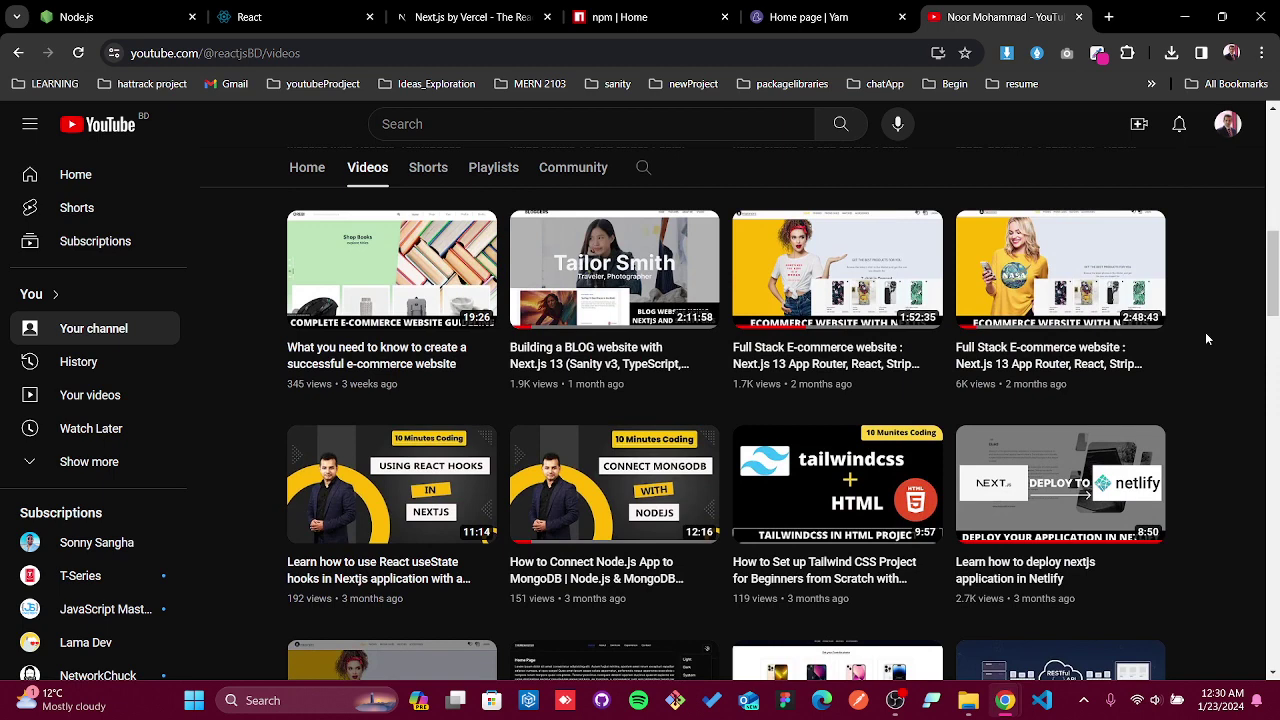
- Return to the Node.js download page and download the 20.11.0 LTS installer
left_click(120, 25)
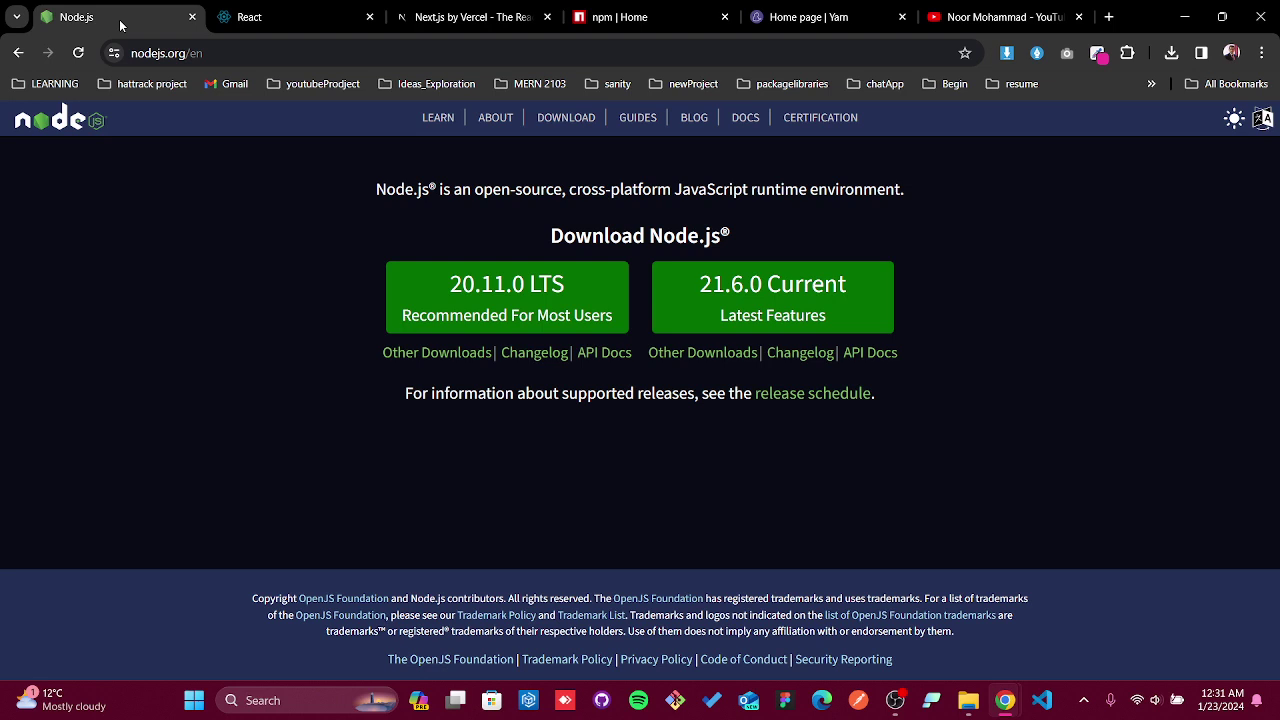
left_click(312, 60)
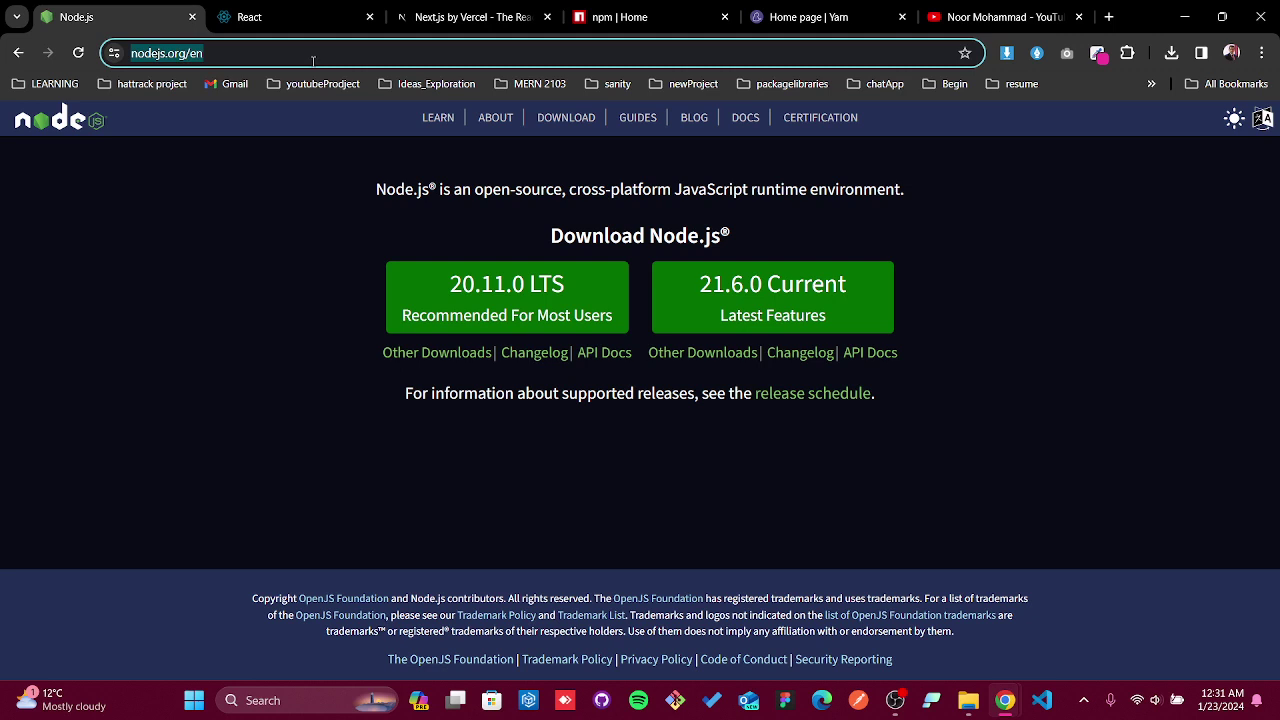
left_click(173, 214)
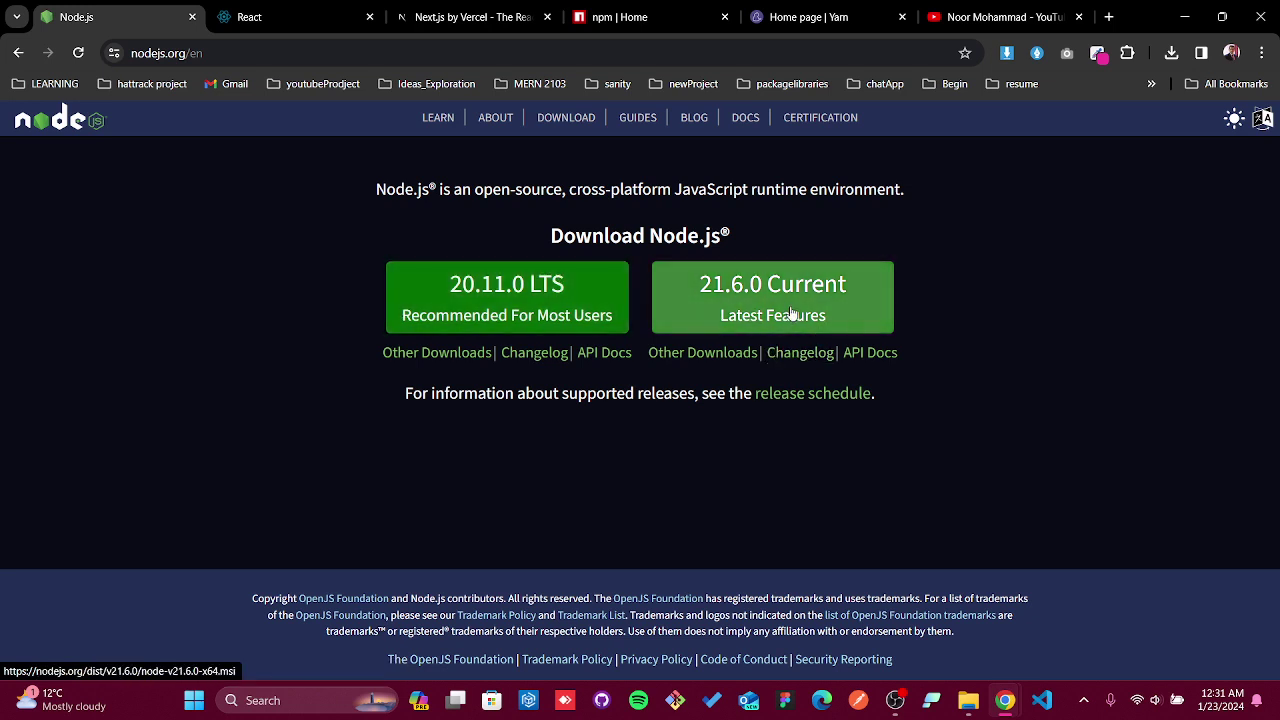
left_click(449, 286)
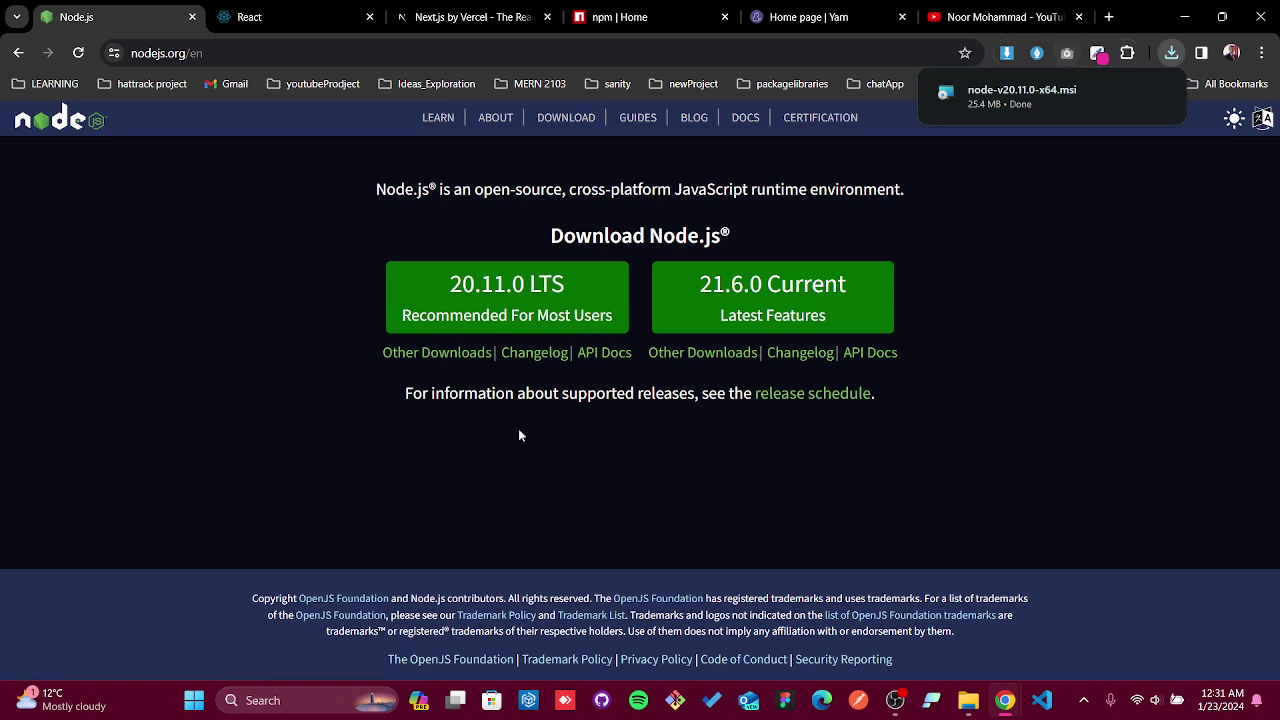
- Launch node-v20.11.0-x64.msi from the Downloads folder in File Explorer
key("super+e")
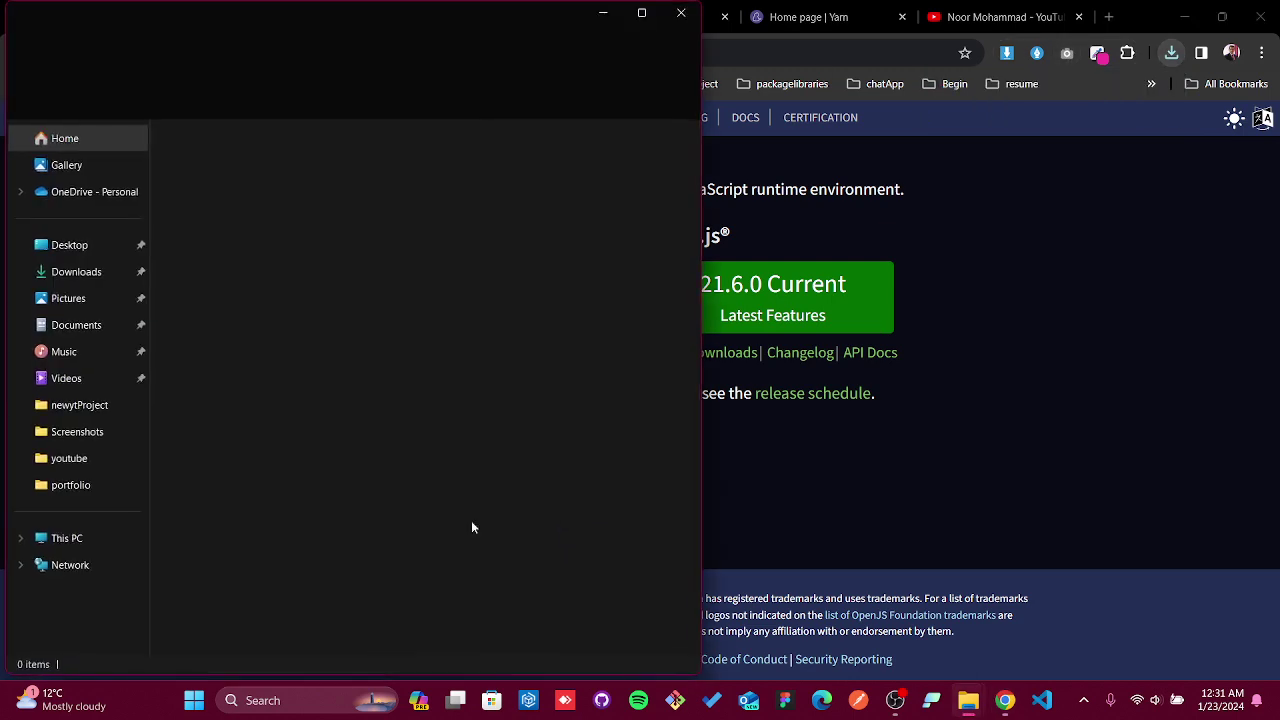
left_click(62, 274)
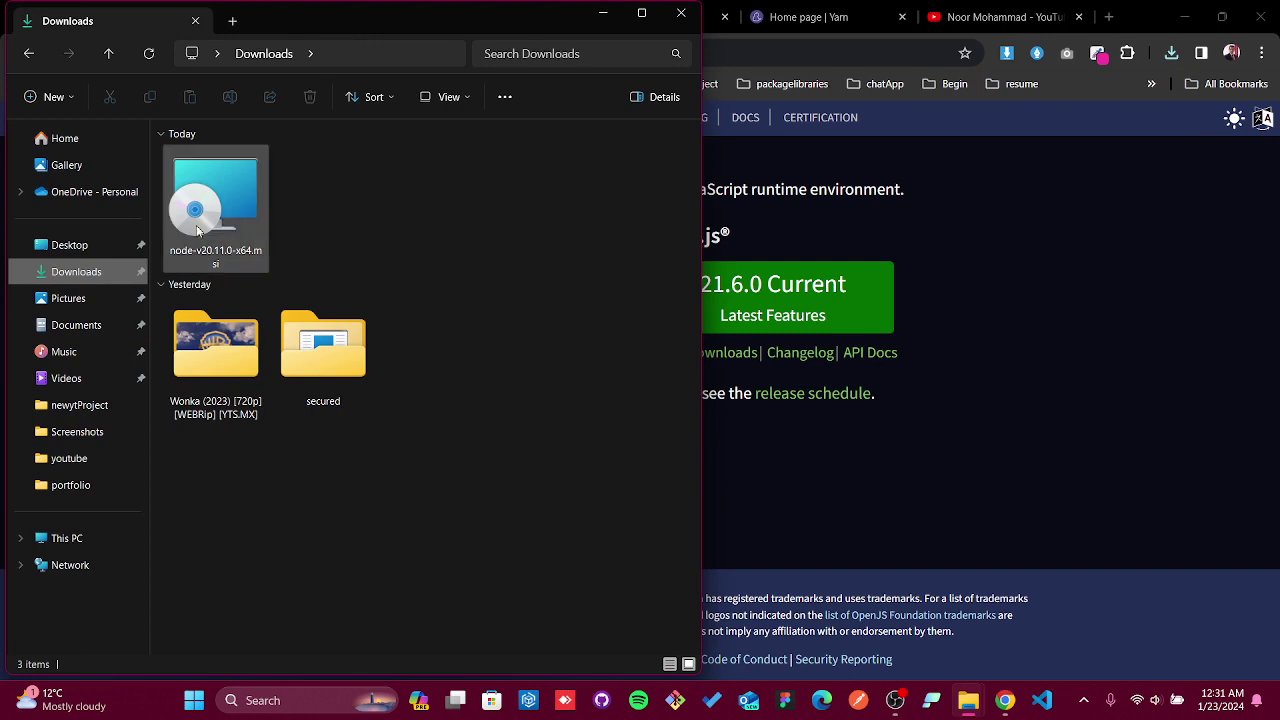
double_click(224, 207)
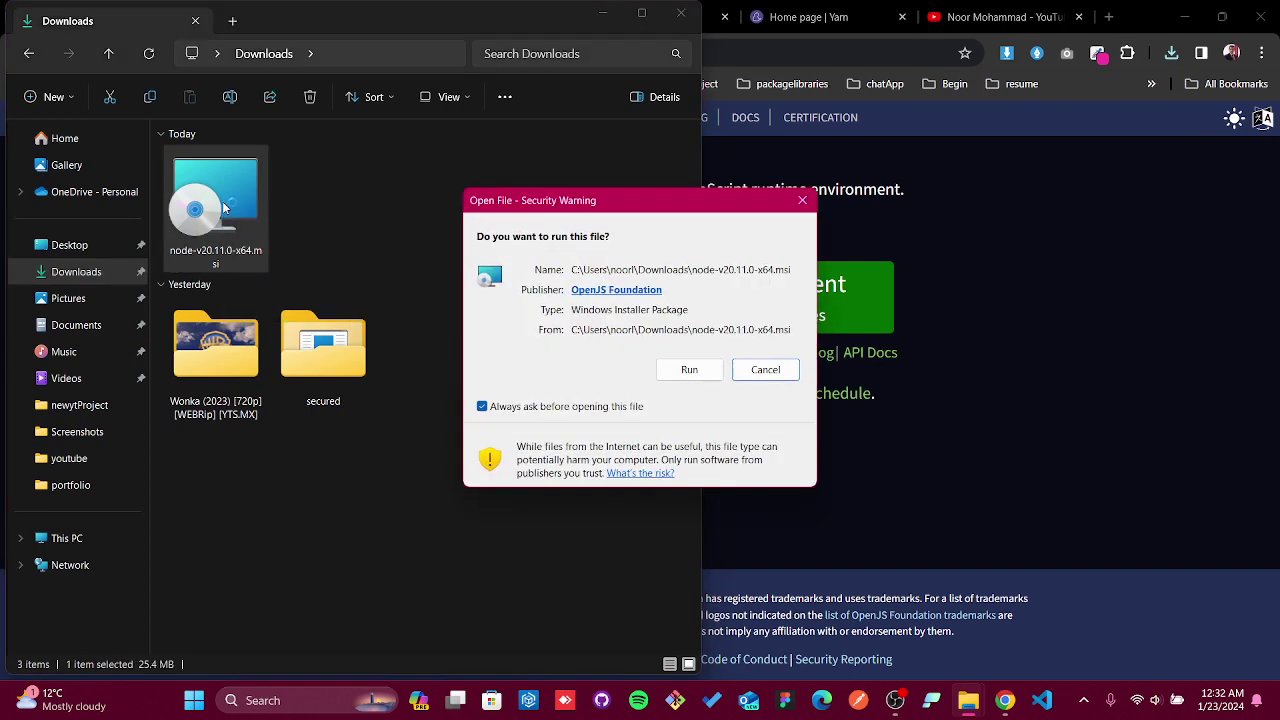
- Allow the installer to run, minimize Explorer, and pass the Node.js Setup welcome page
left_click(686, 370)
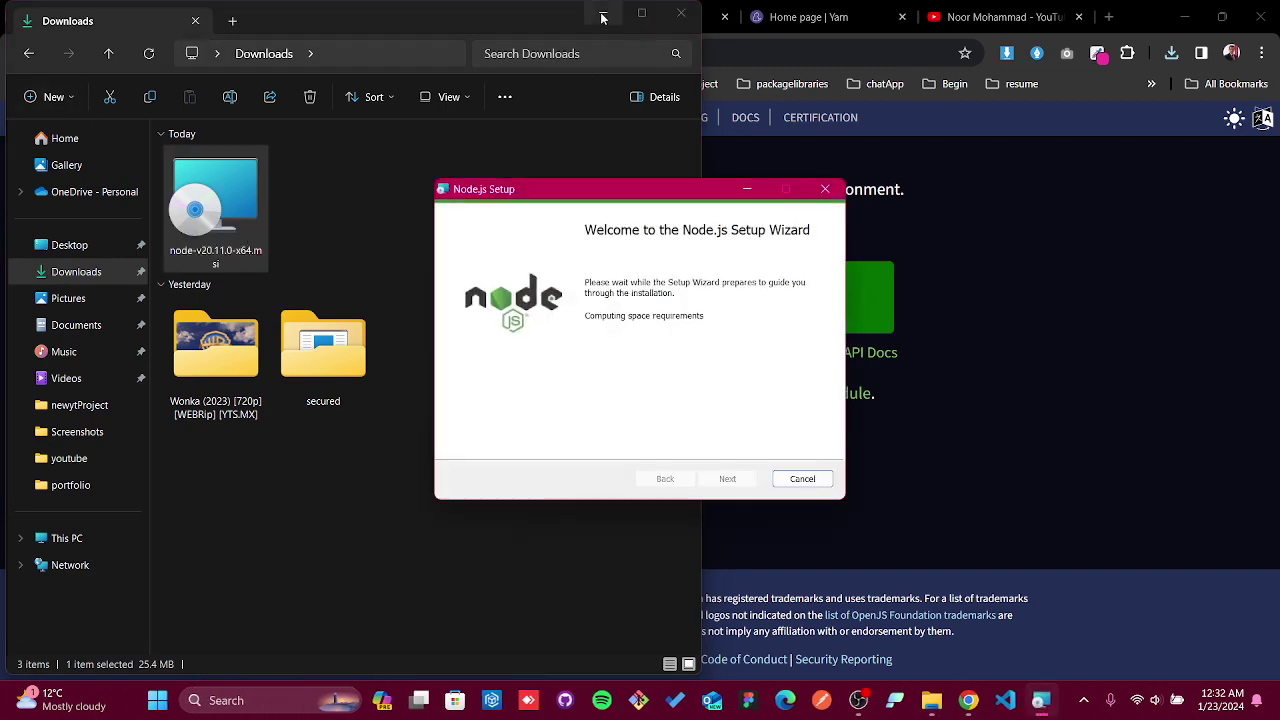
left_click(603, 13)
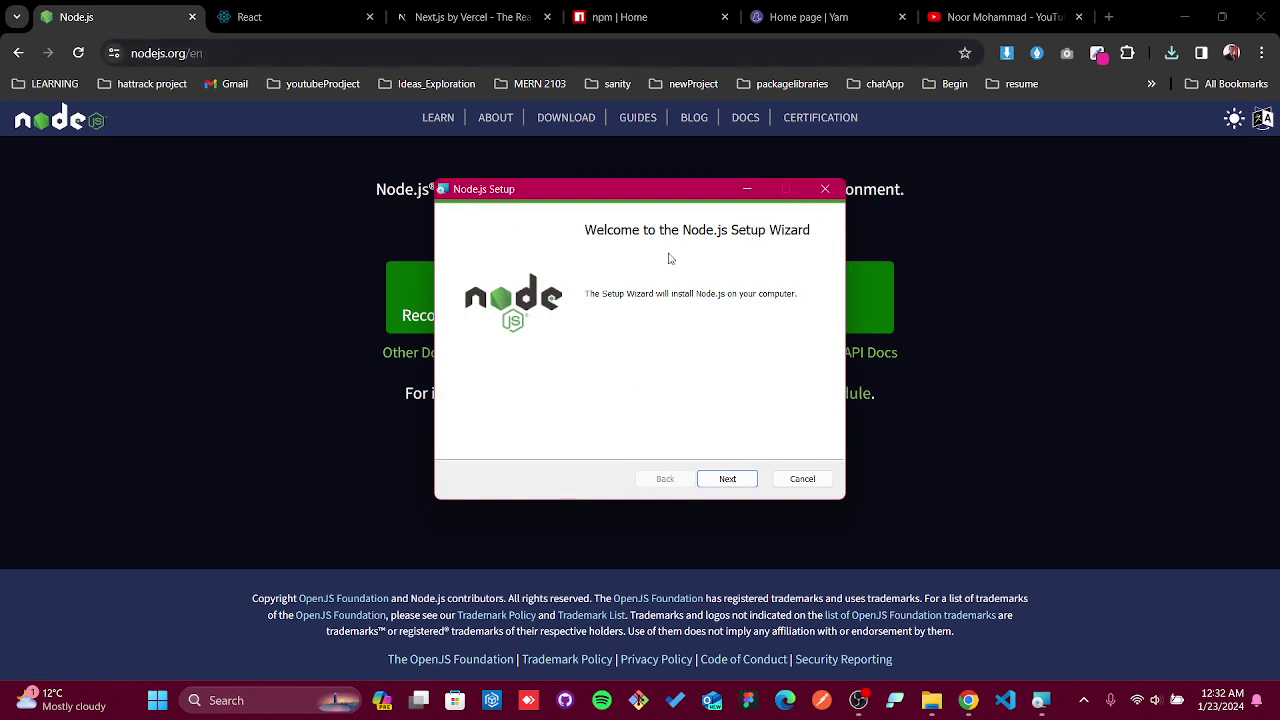
left_click(737, 477)
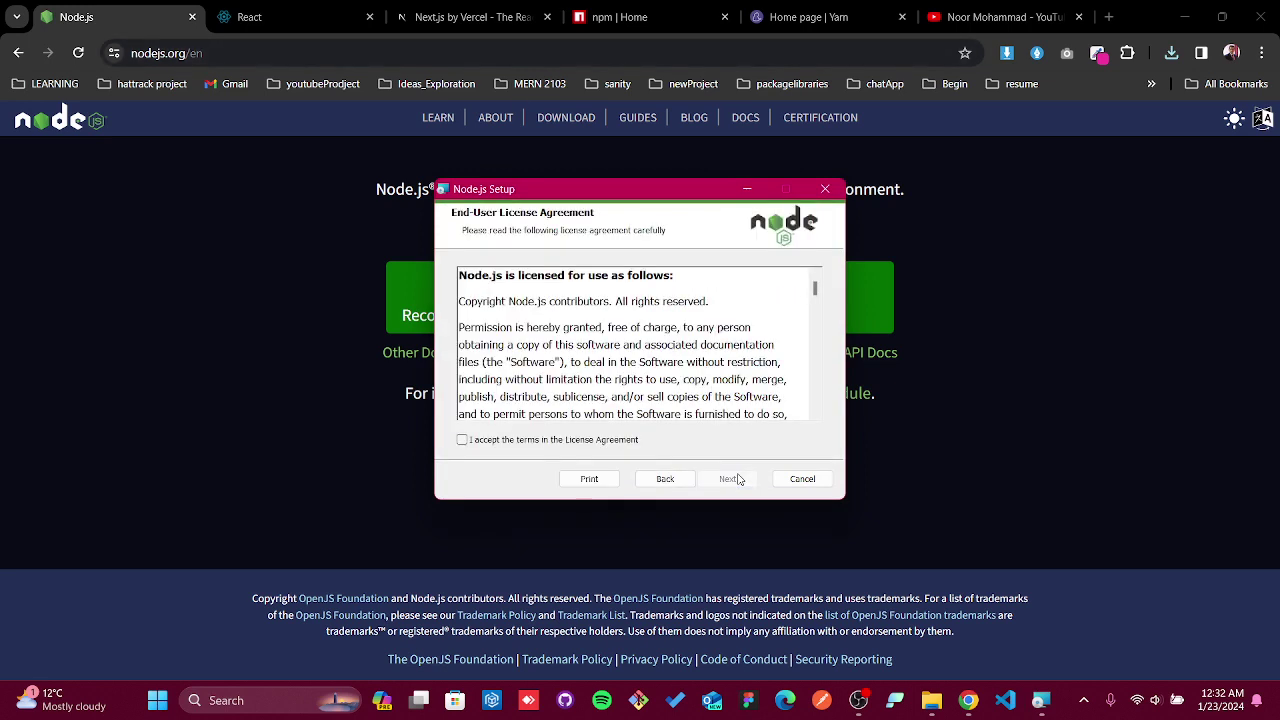
- Accept the license and keep the default C:\Program Files\nodejs\ install folder
left_click(552, 444)
left_click(722, 481)
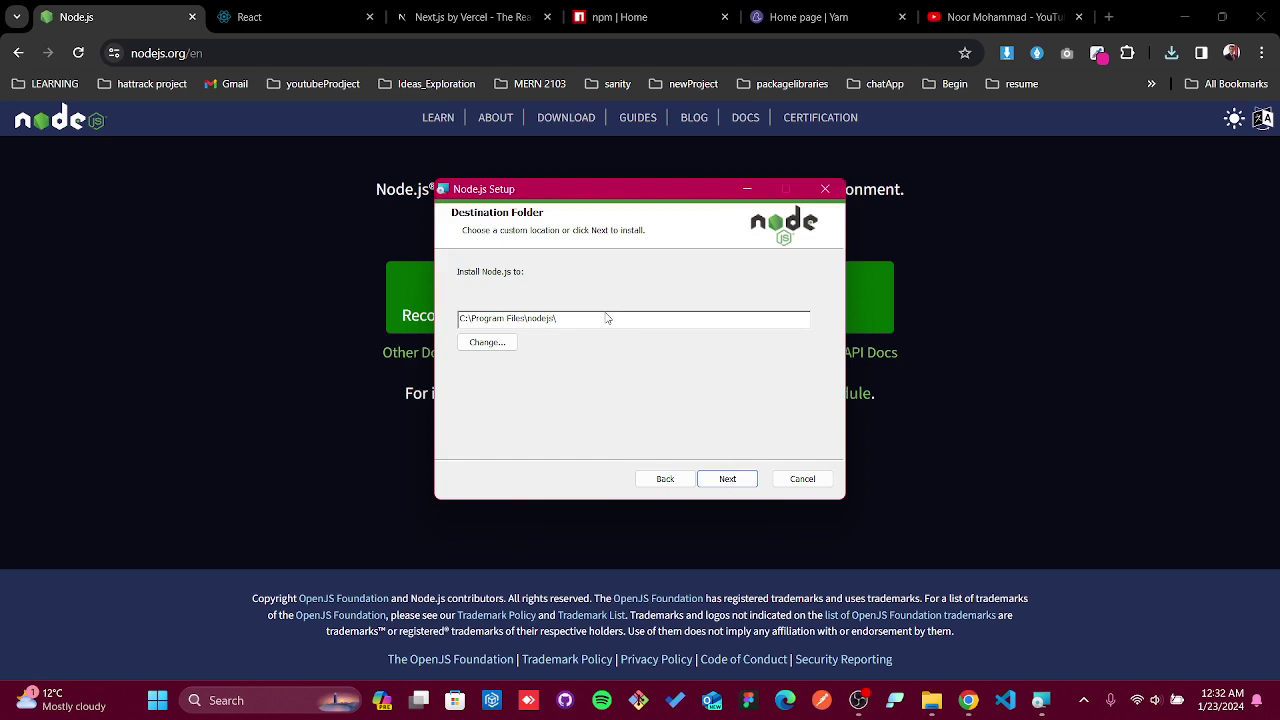
left_click(498, 345)
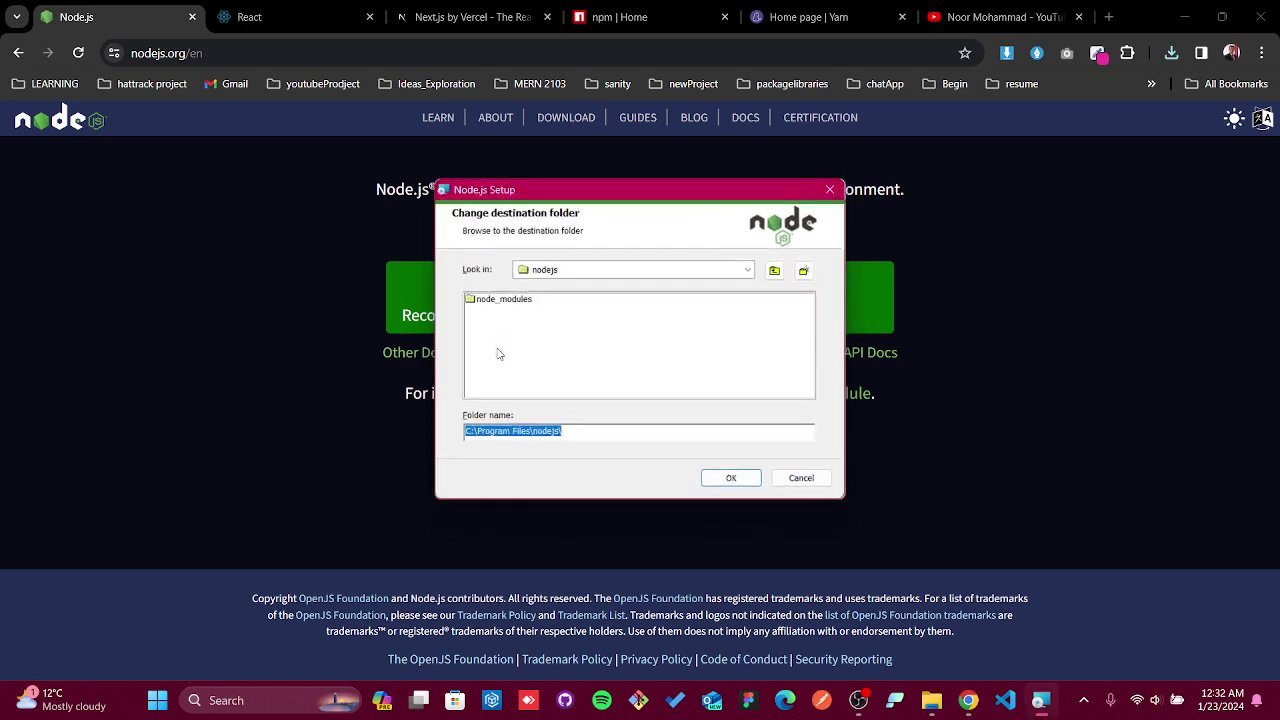
left_click(832, 190)
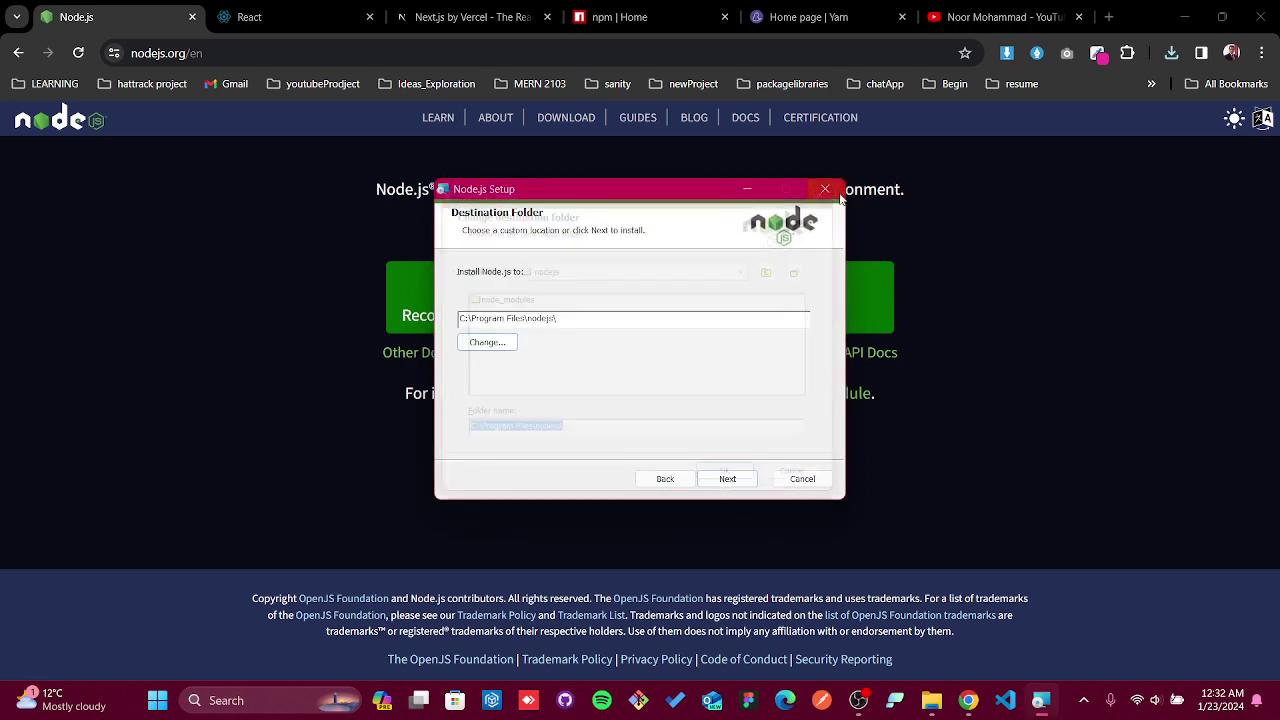
left_click(734, 481)
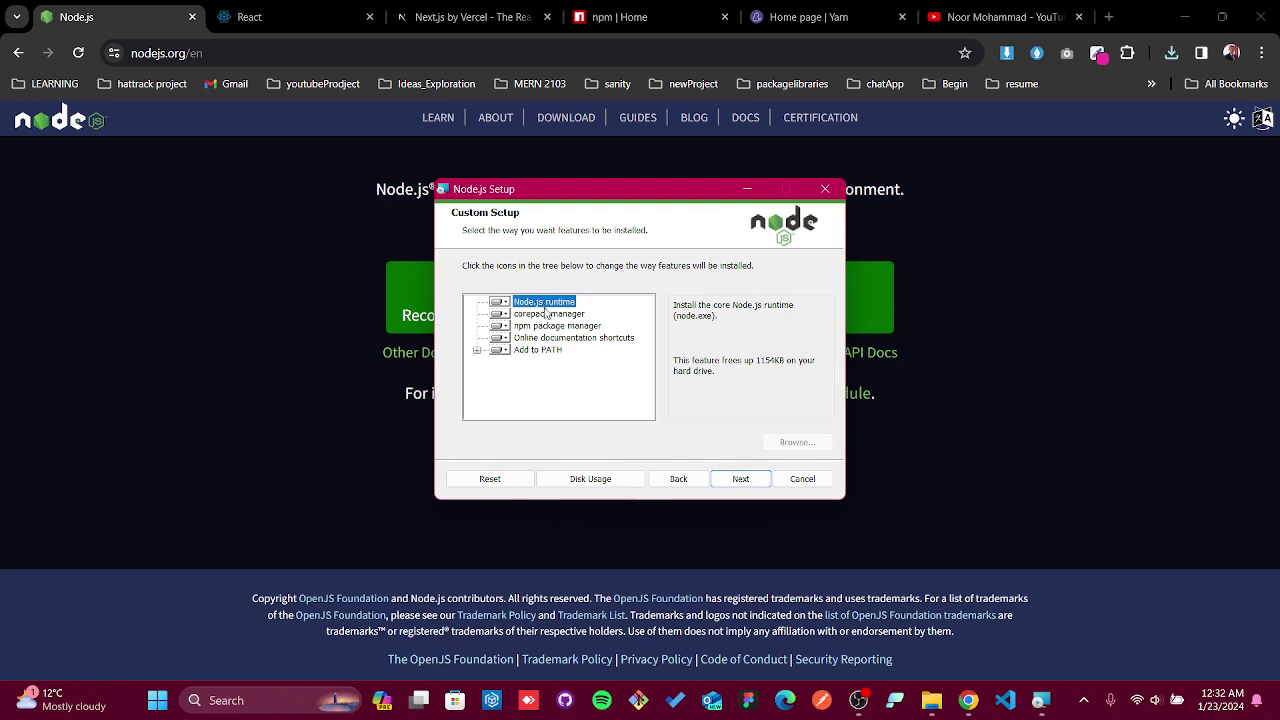
- Install Node.js with default features and no native-module build tools, then finish the wizard
left_click(740, 480)
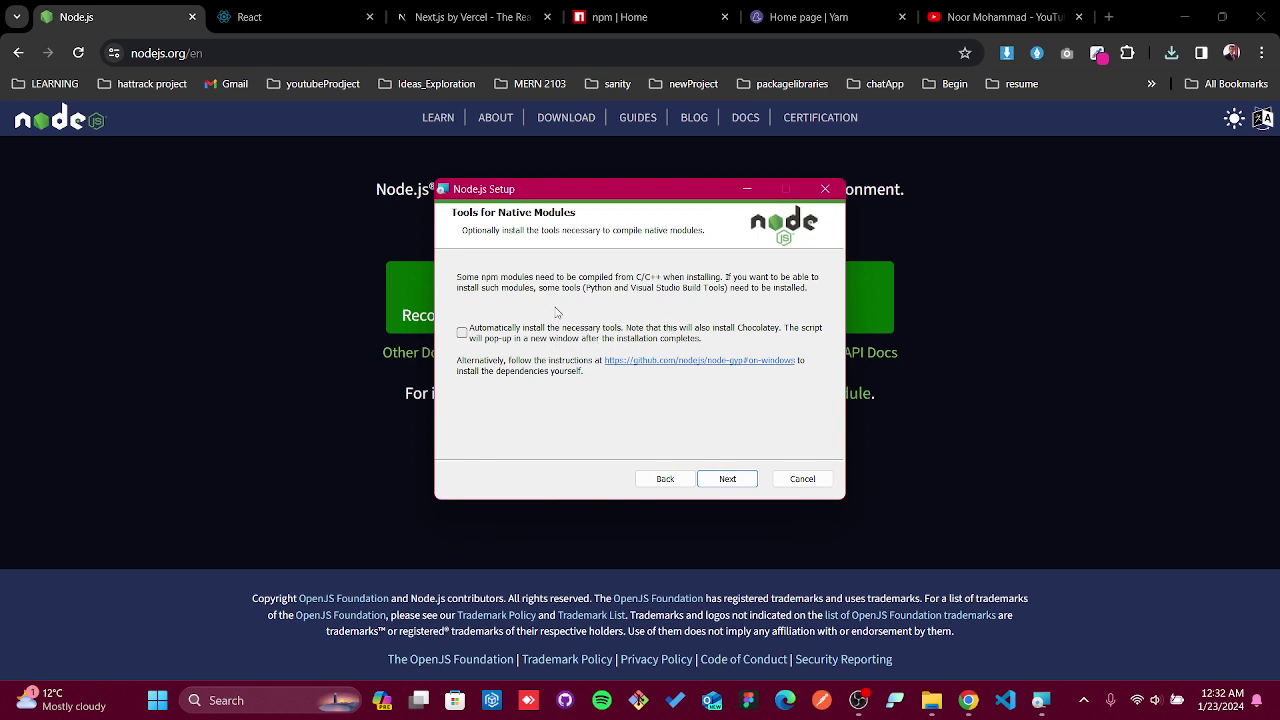
left_click(743, 479)
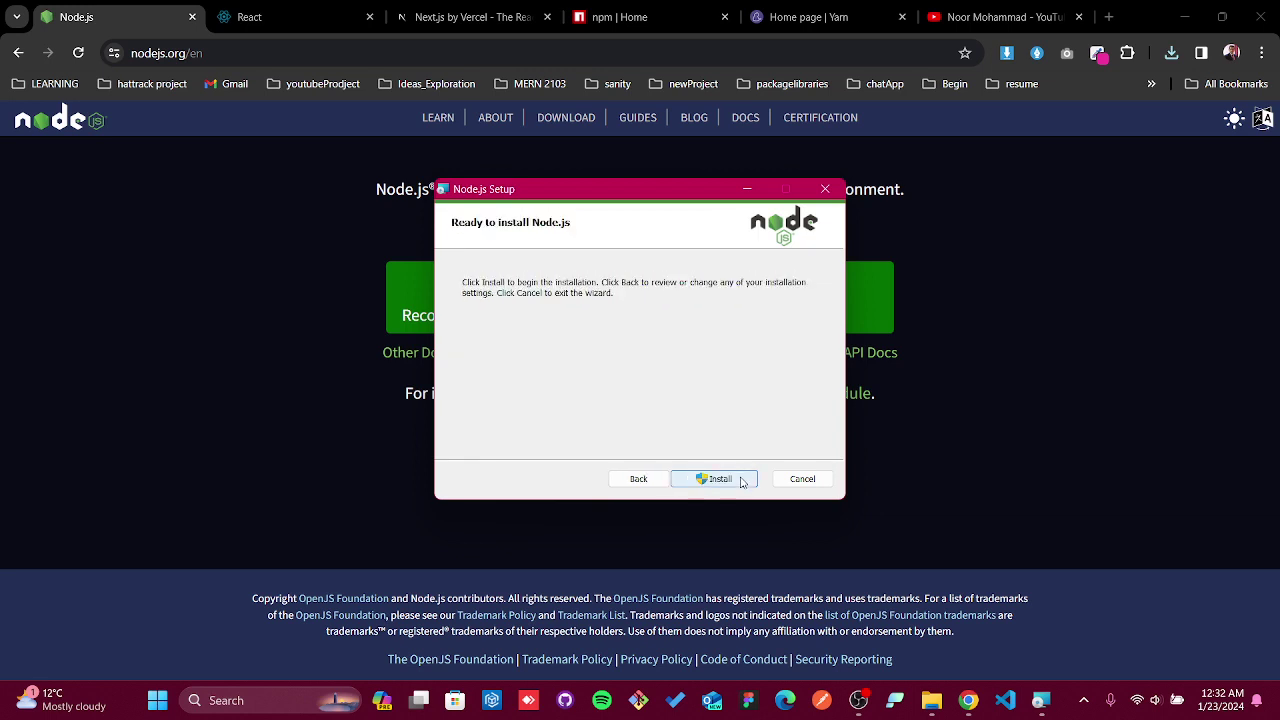
left_click(716, 479)
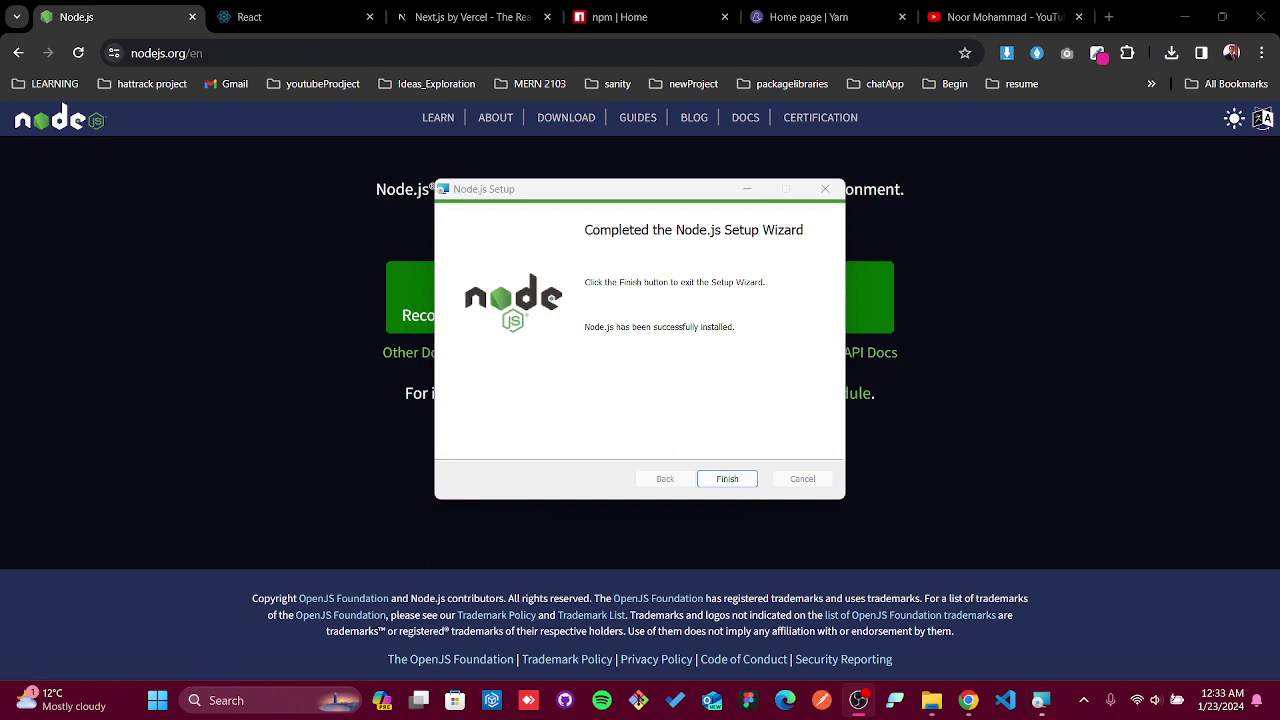
left_click(1041, 700)
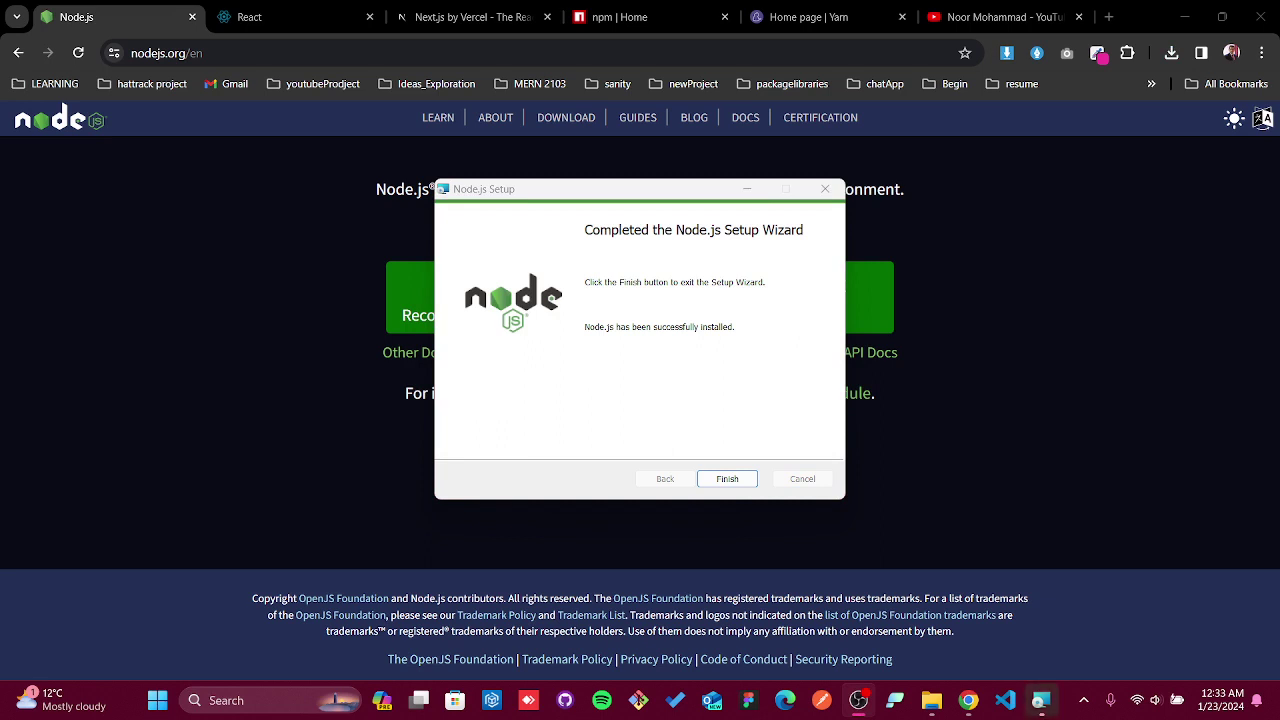
left_click(735, 479)
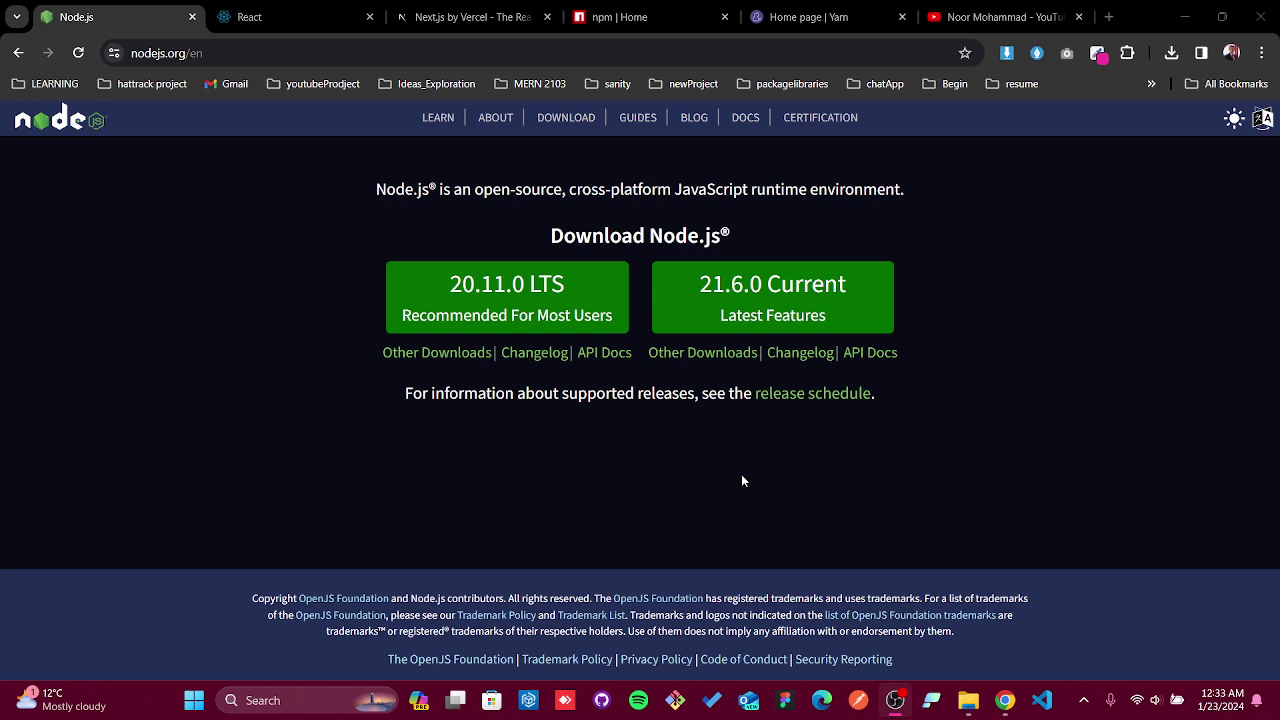
- Open Command Prompt with cmd from the Run dialog
key("super+r")
type("cmd")
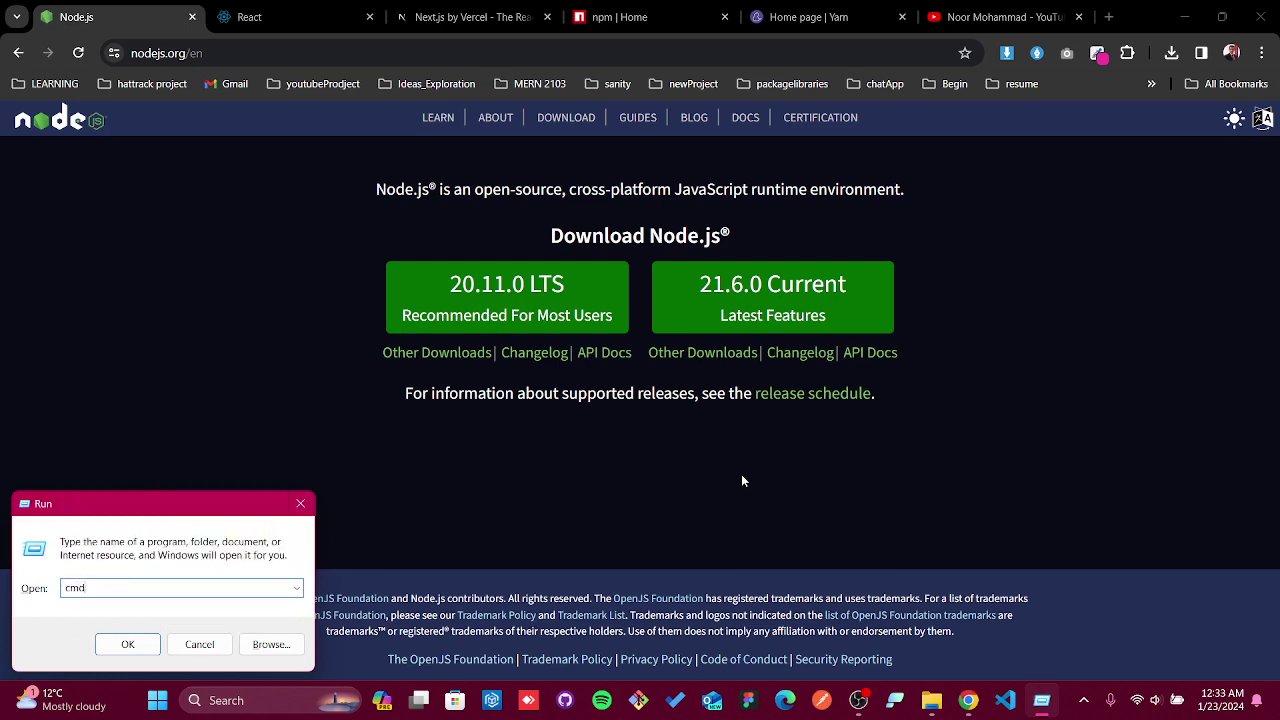
key("Return")
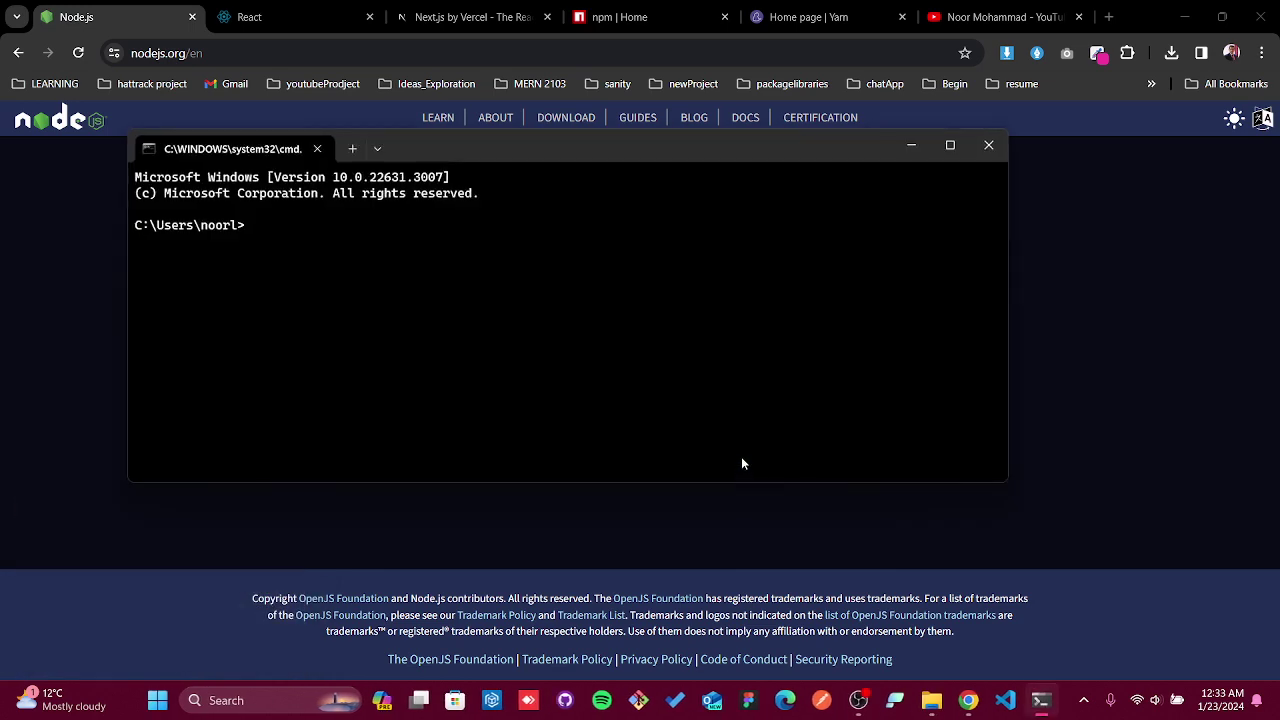
- Run node --version and confirm it reports v20.11.0
scroll(755, 375, "up", 2, "ctrl")
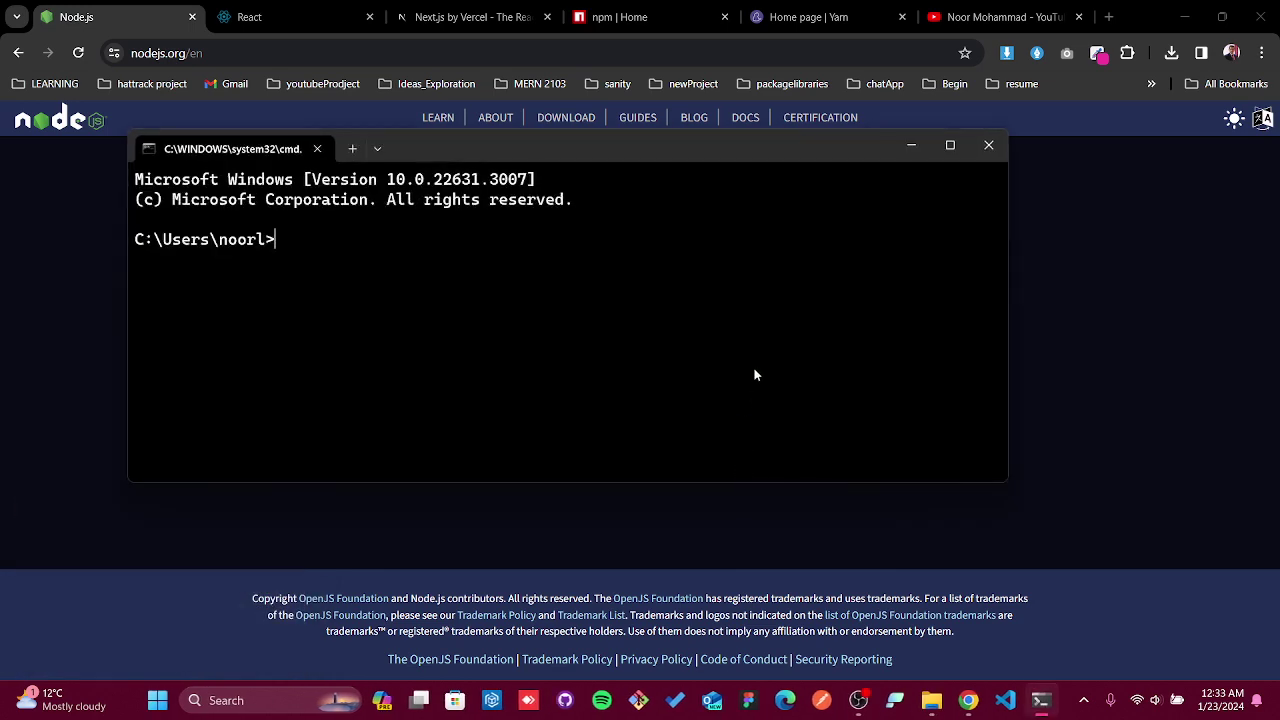
type("node --version")
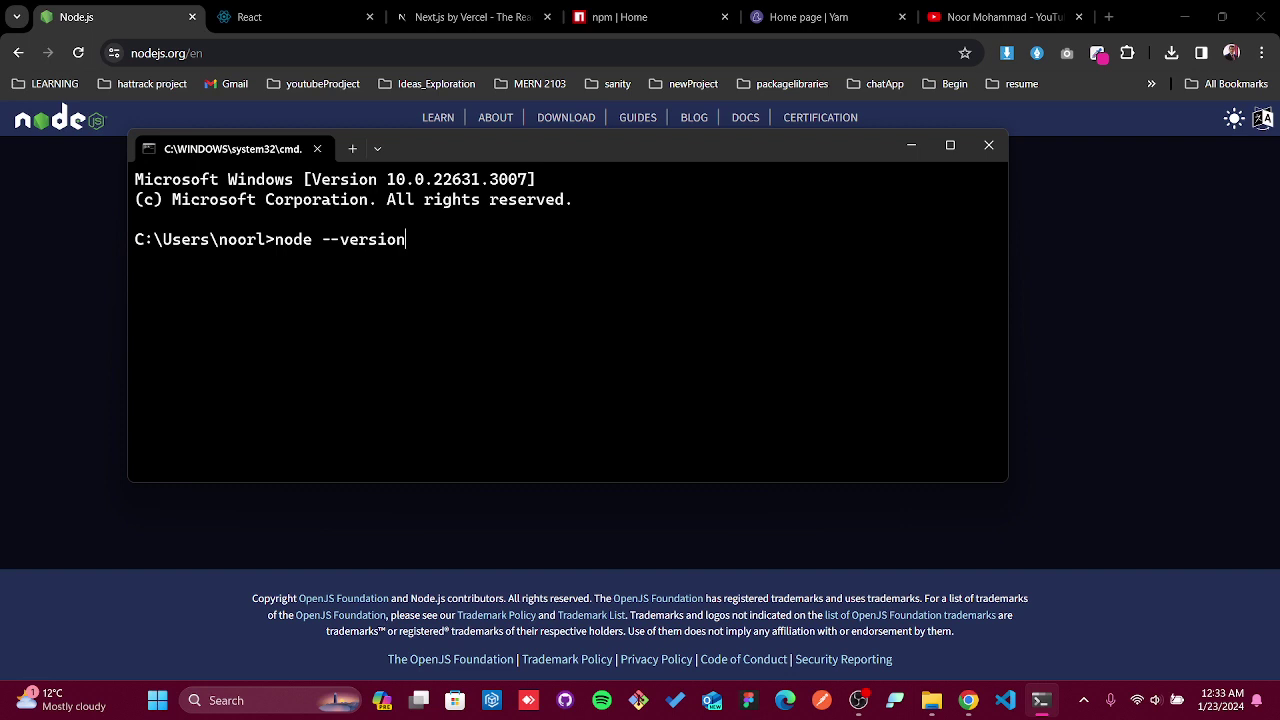
key("Return")
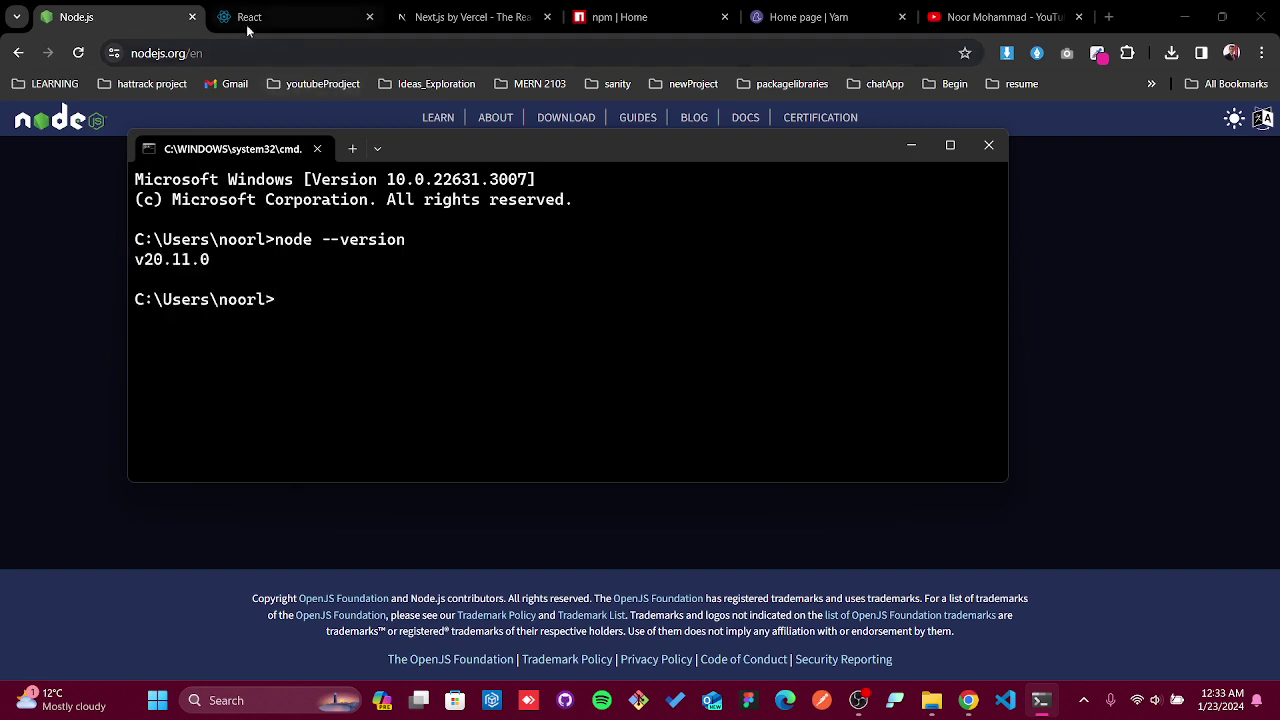
left_click(87, 165)
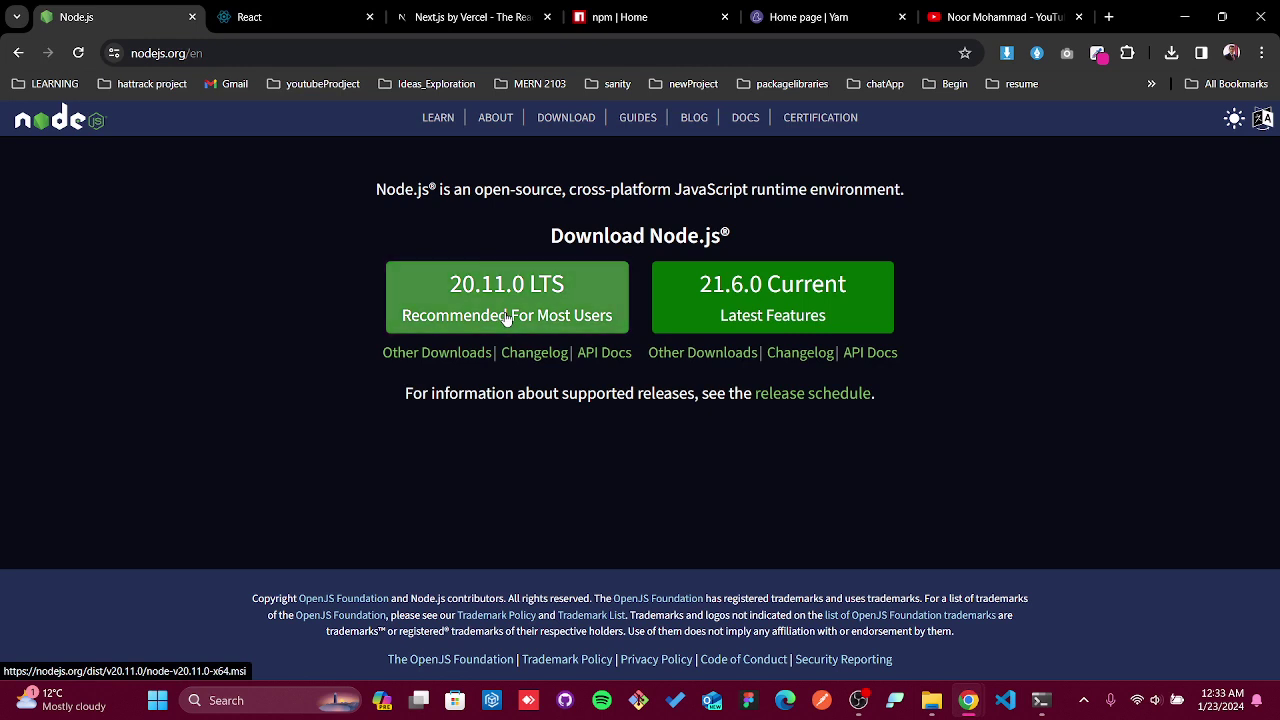
key("alt+Tab")
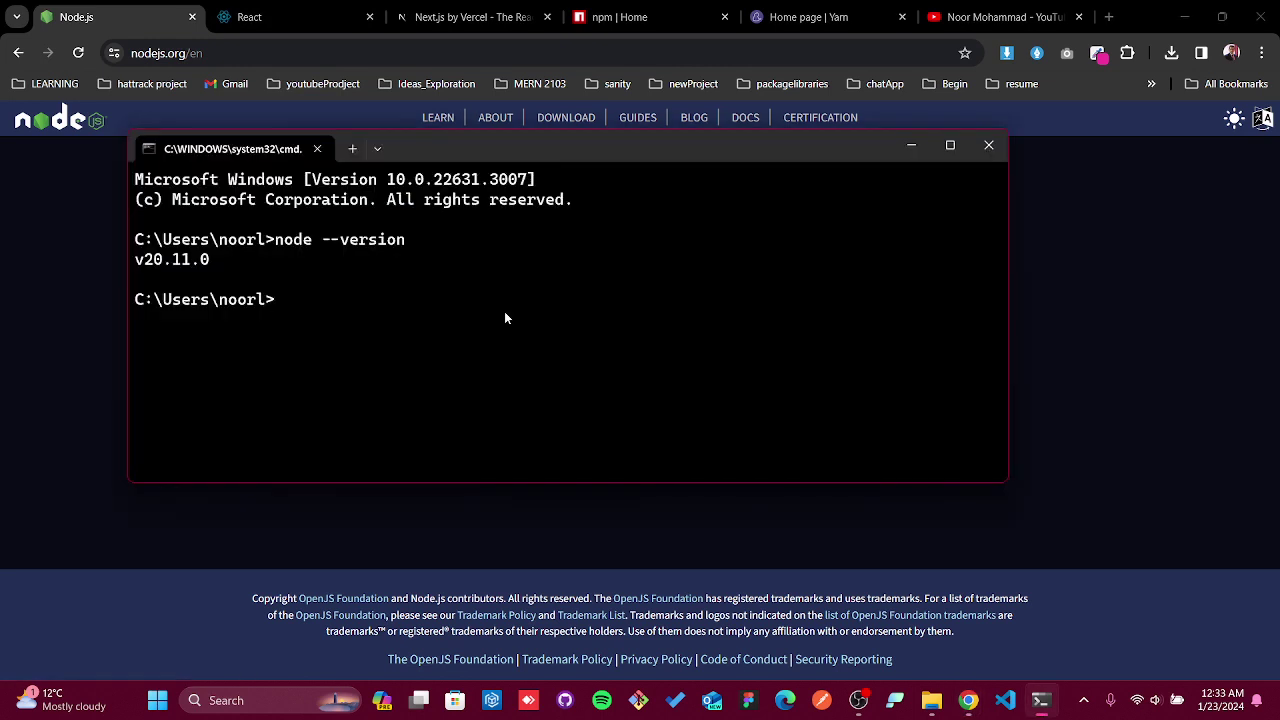
- Glance at the npm page, then run npm --version in Command Prompt, which returns 10.2.4
left_click(646, 17)
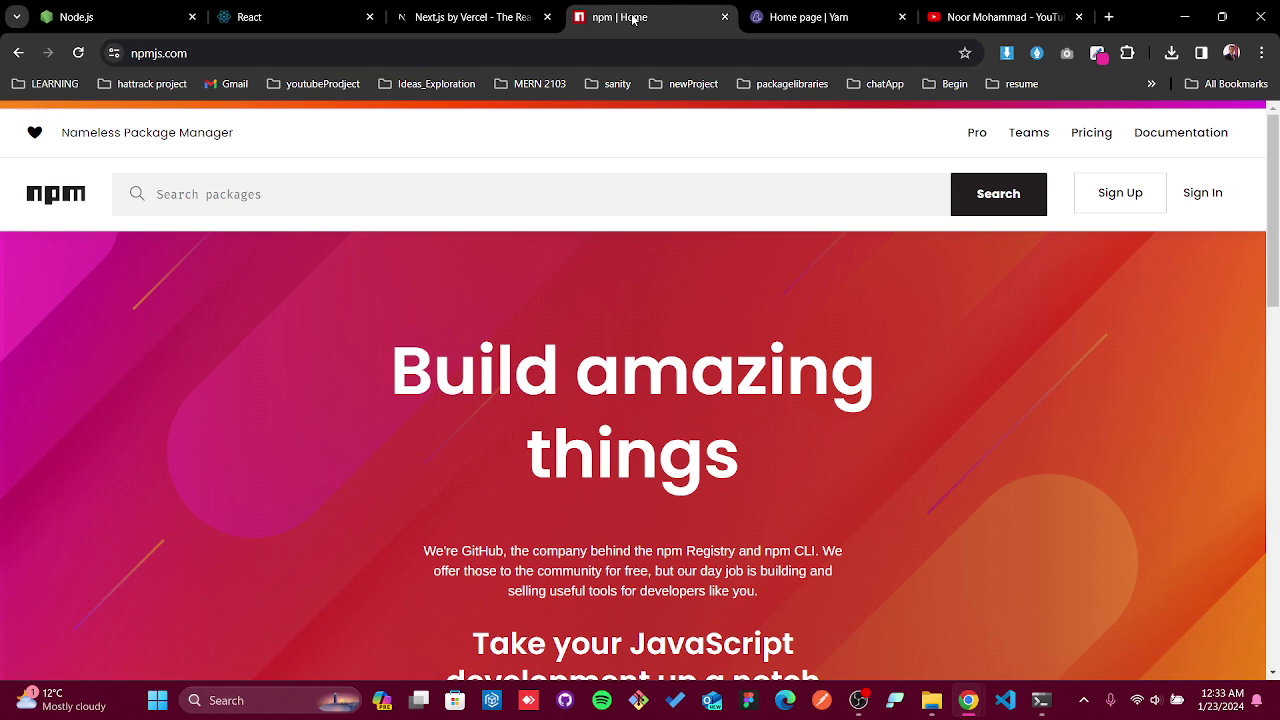
key("alt+Tab")
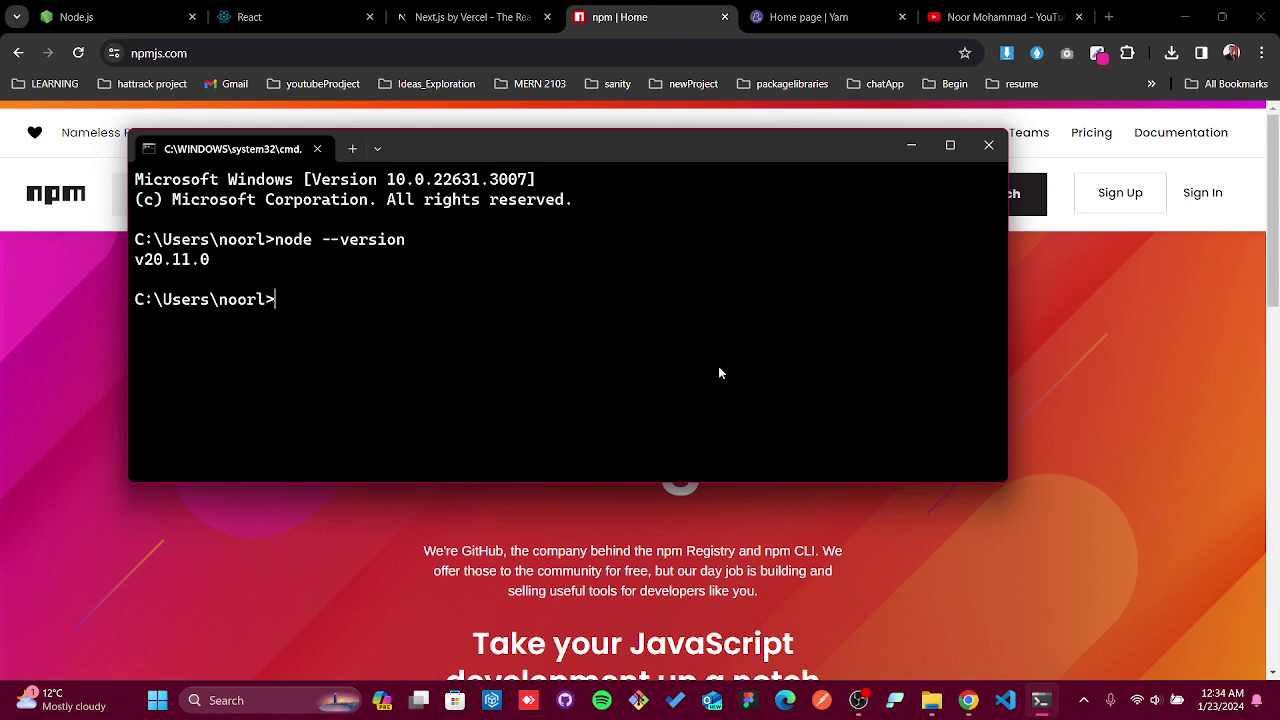
type("no")
key("BackSpace")
key("Num_Lock")
type("pm --version")
key("Return")
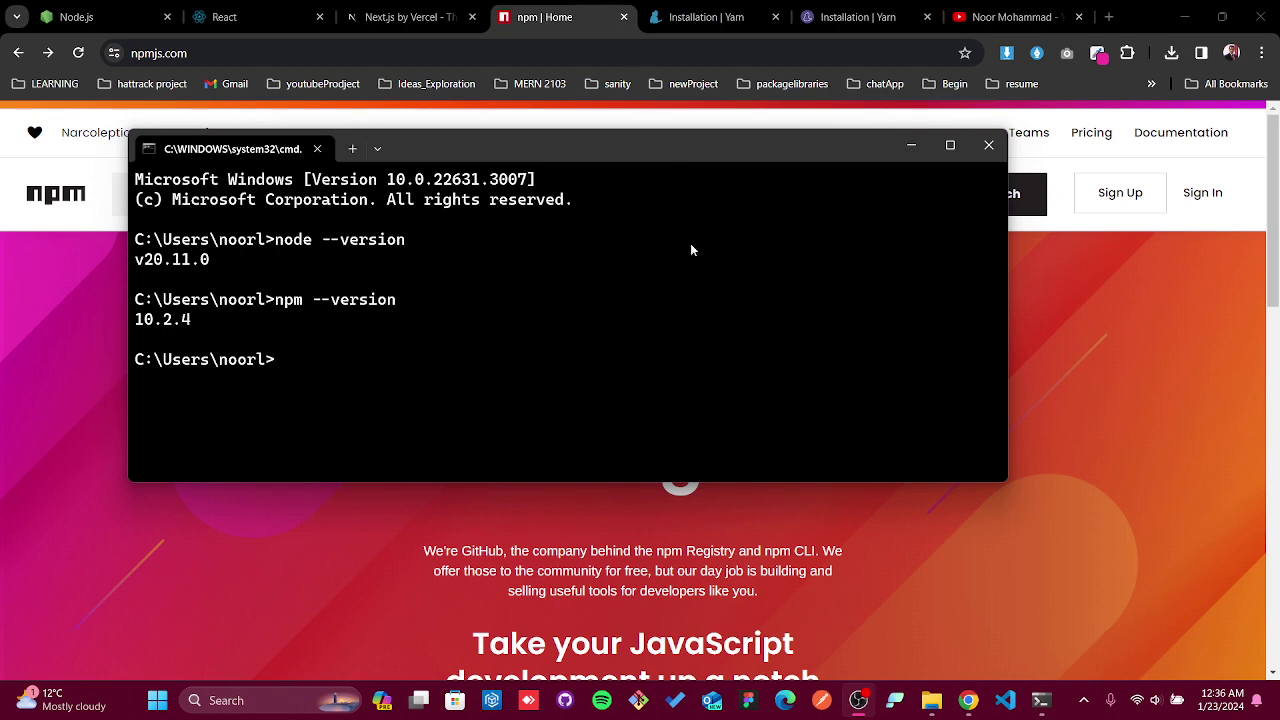
- Review the classic Yarn Installation page and select its global npm install command
left_click(706, 17)
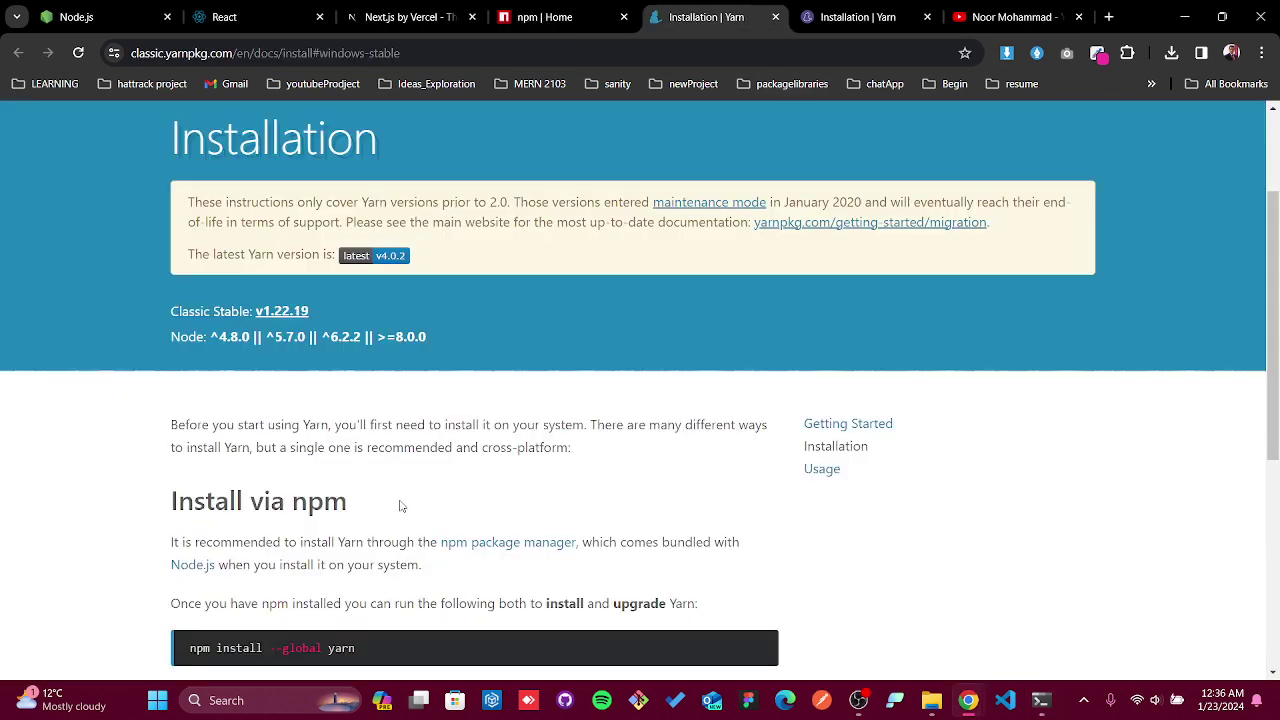
scroll(463, 503, "down", 1)
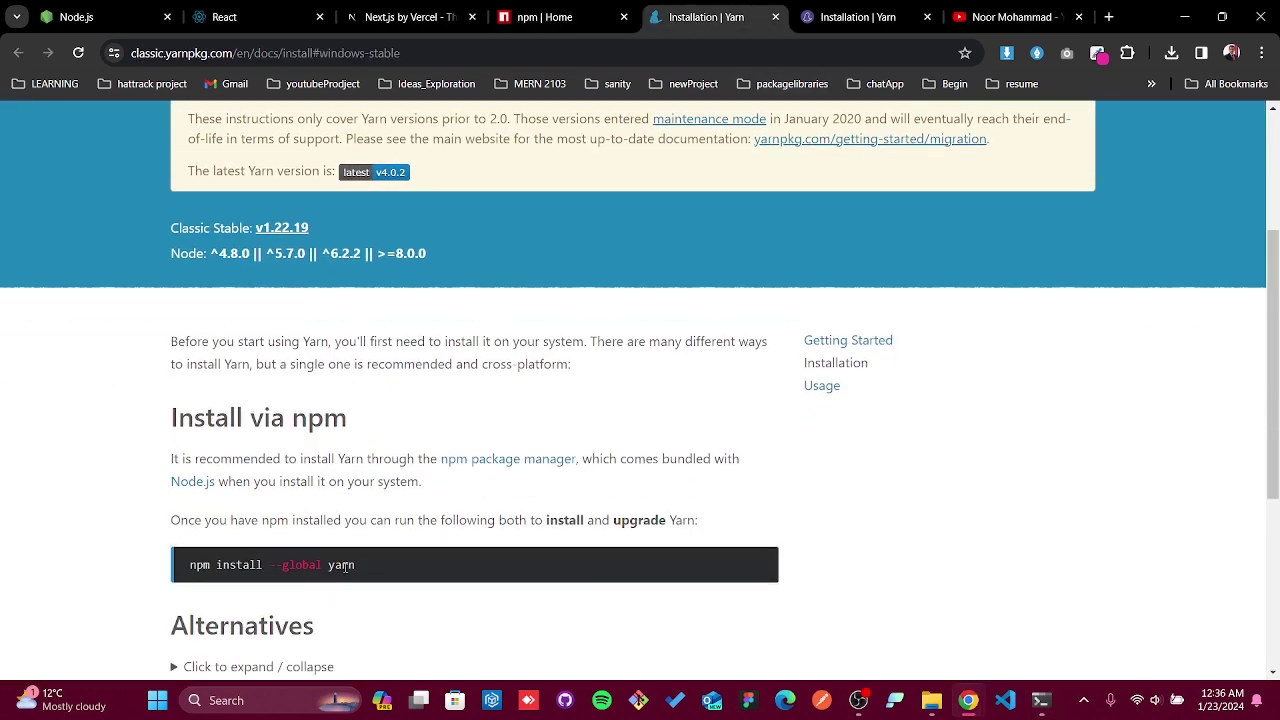
left_click_drag(367, 579, 204, 588)
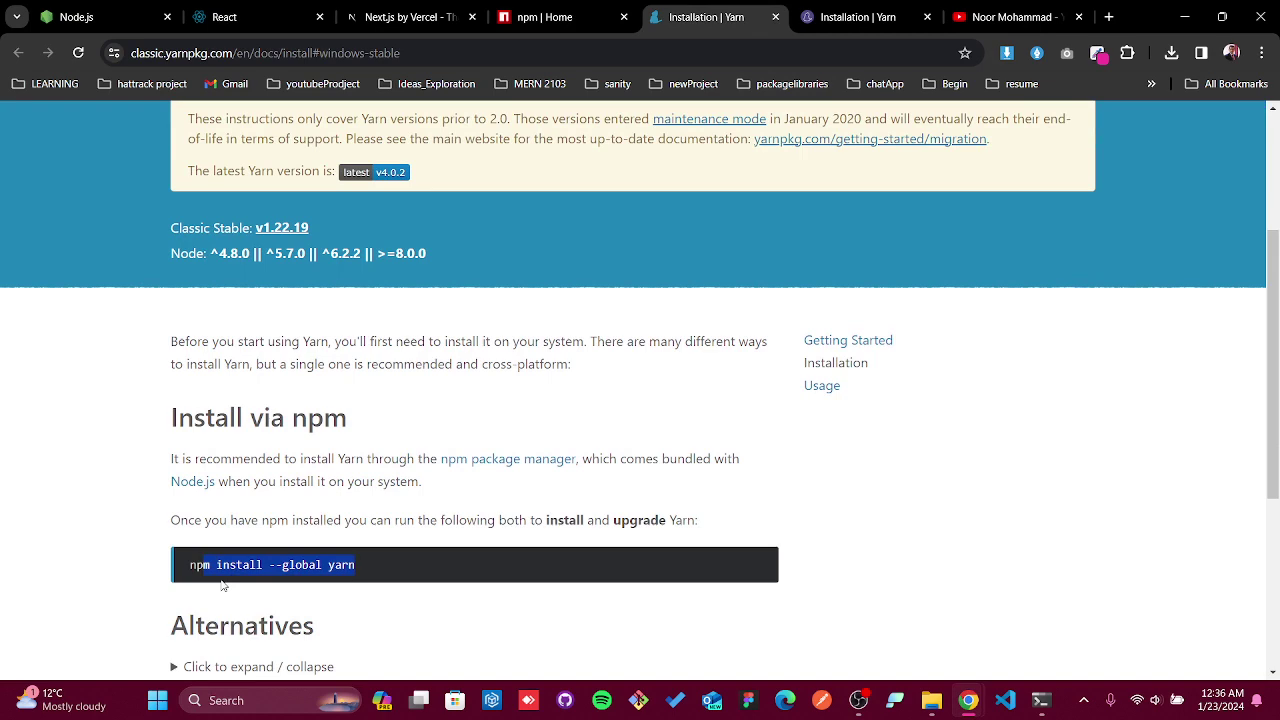
scroll(353, 494, "down", 1)
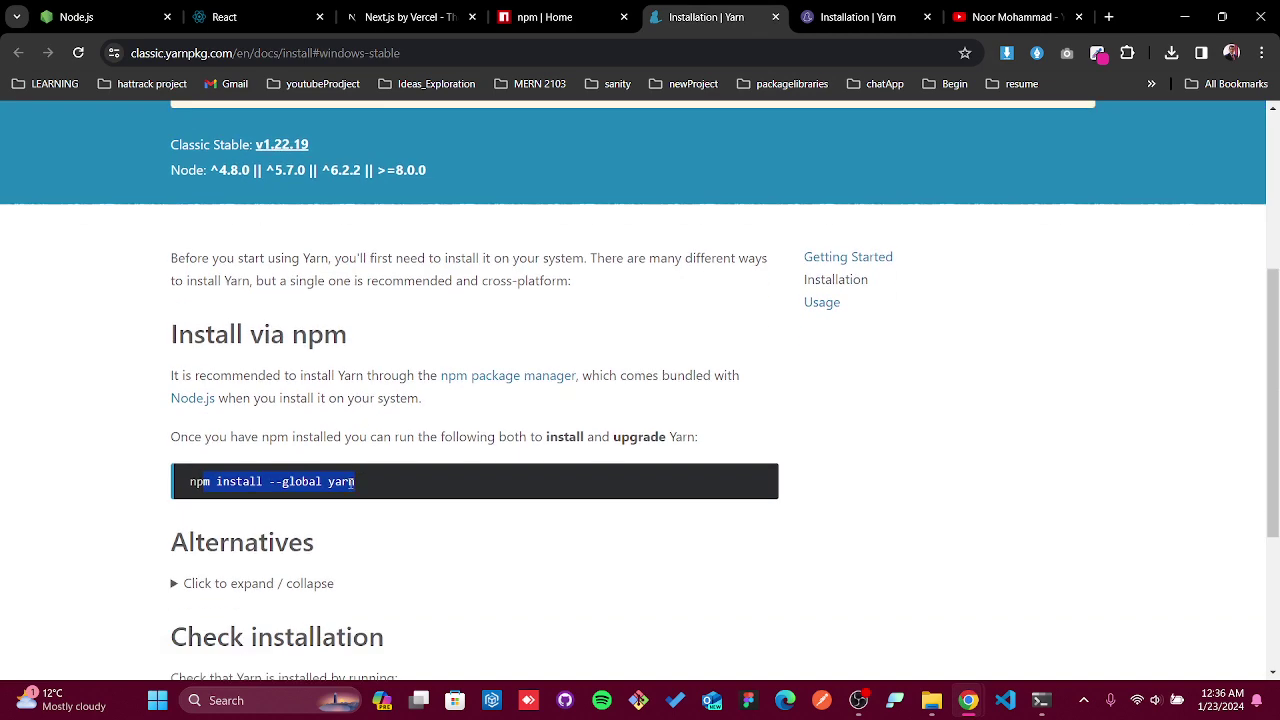
- Scroll through the current yarnpkg.com Installation page, then bring Command Prompt back to the front
left_click(862, 17)
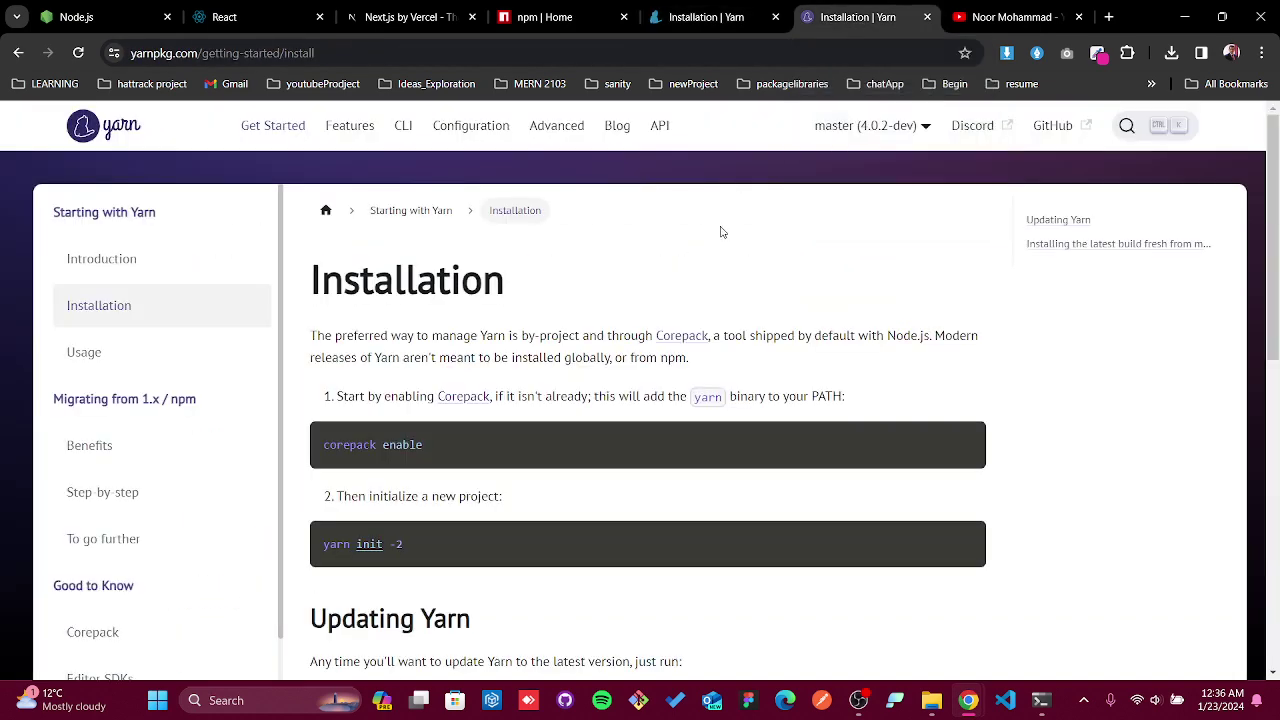
scroll(720, 232, "down", 1)
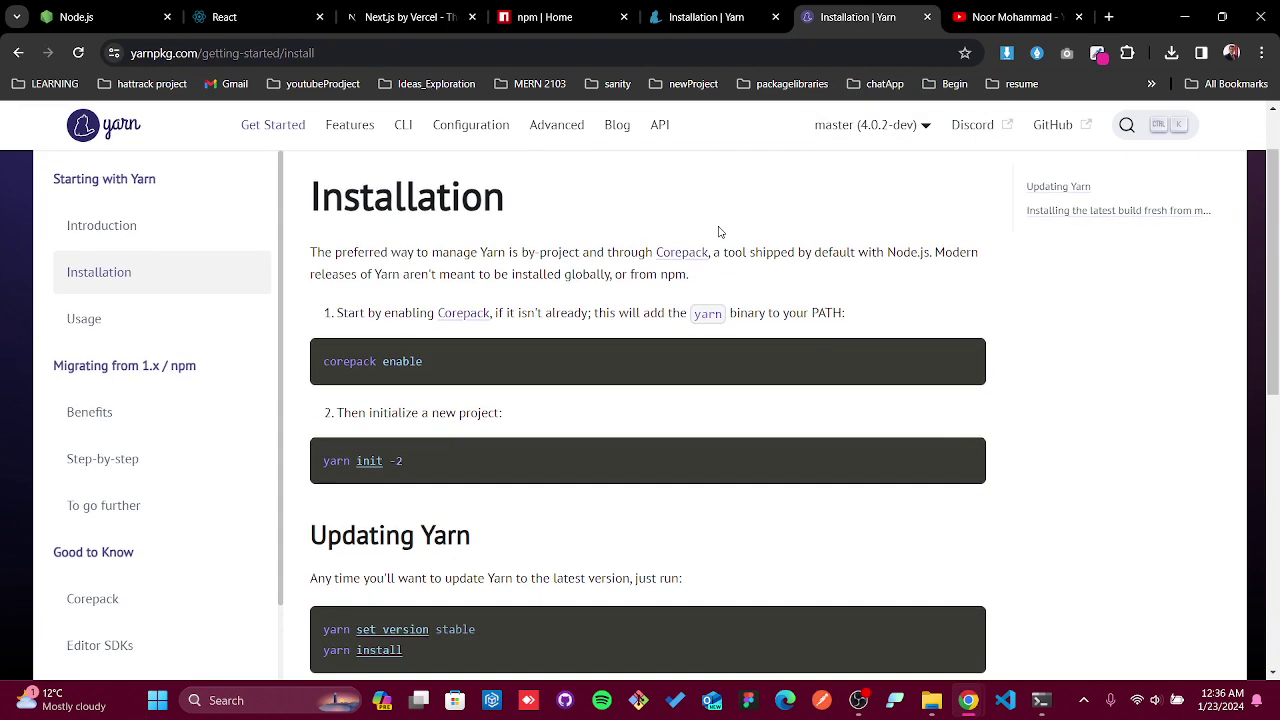
scroll(719, 232, "down", 3)
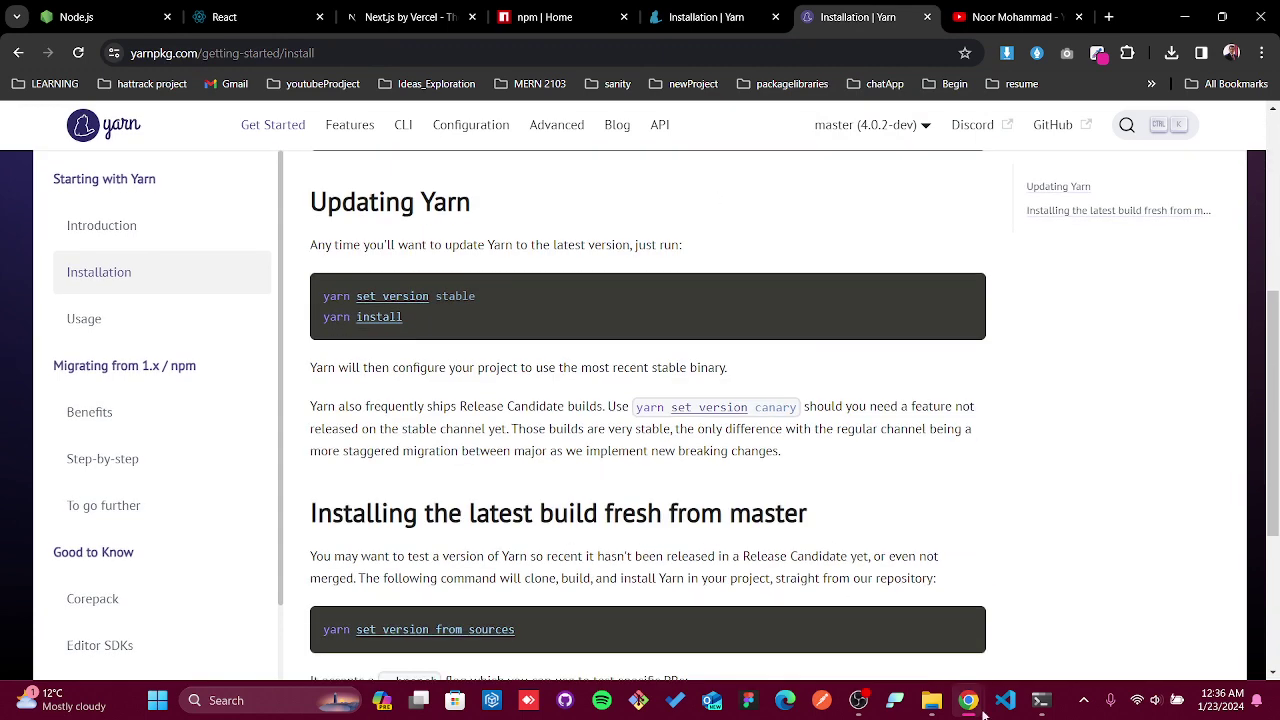
left_click(1038, 700)
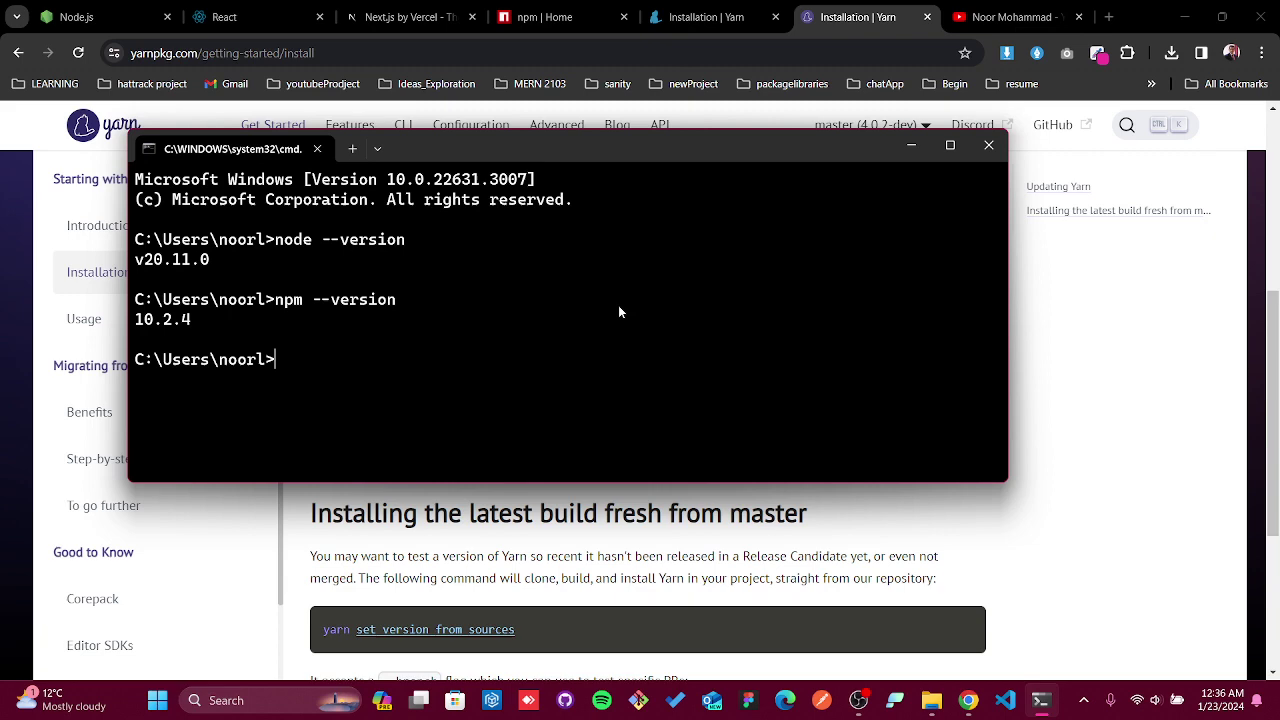
- Navigate React docs through Learn React and Installation to Start a New React Project
left_click(238, 20)
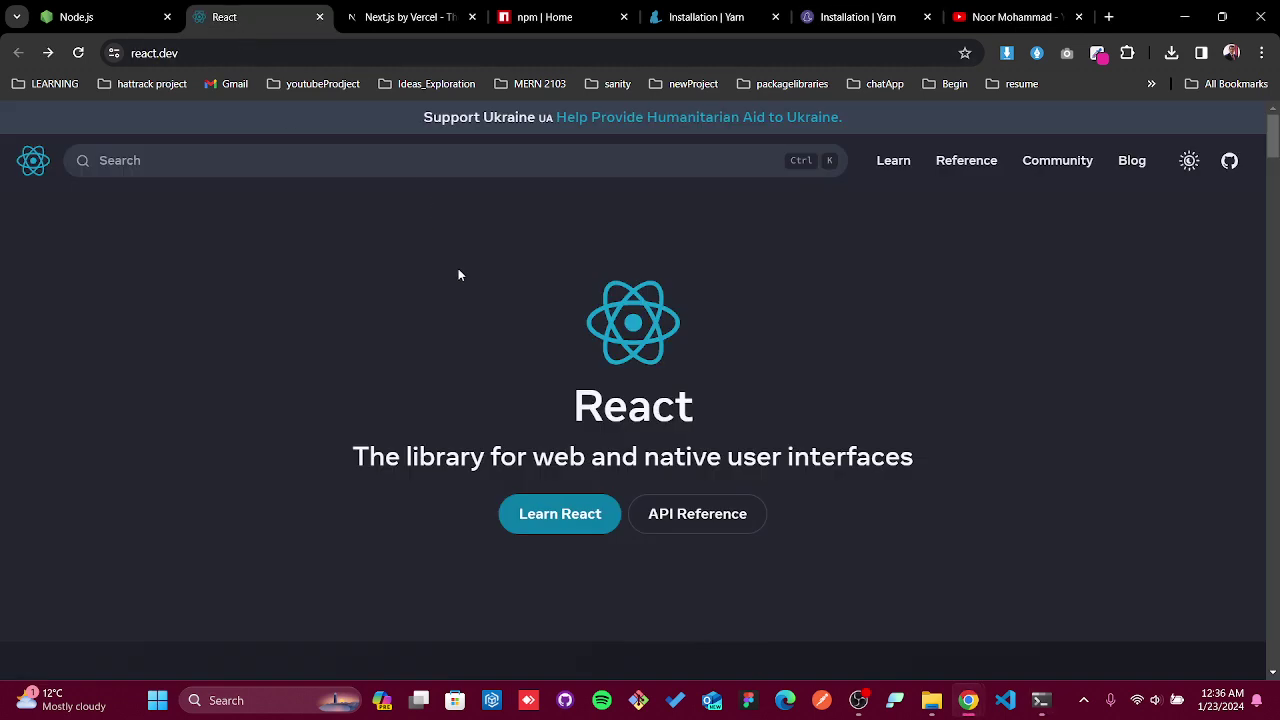
left_click(578, 516)
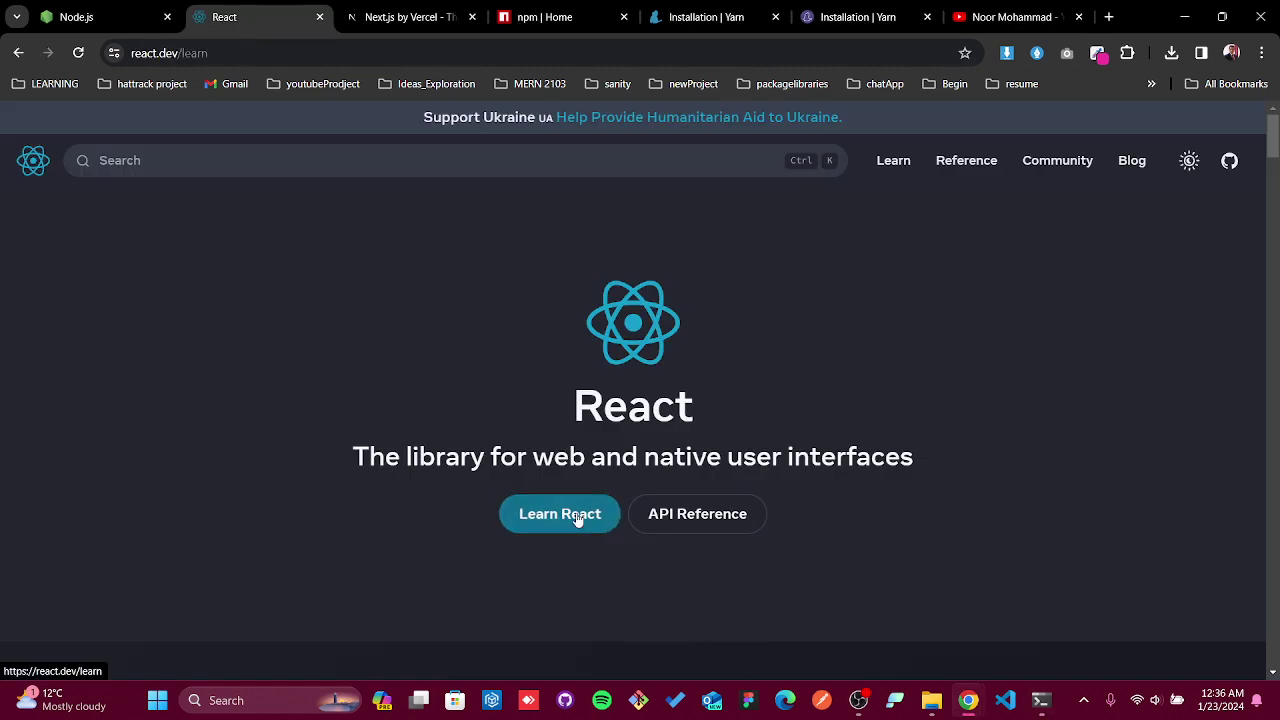
left_click(28, 374)
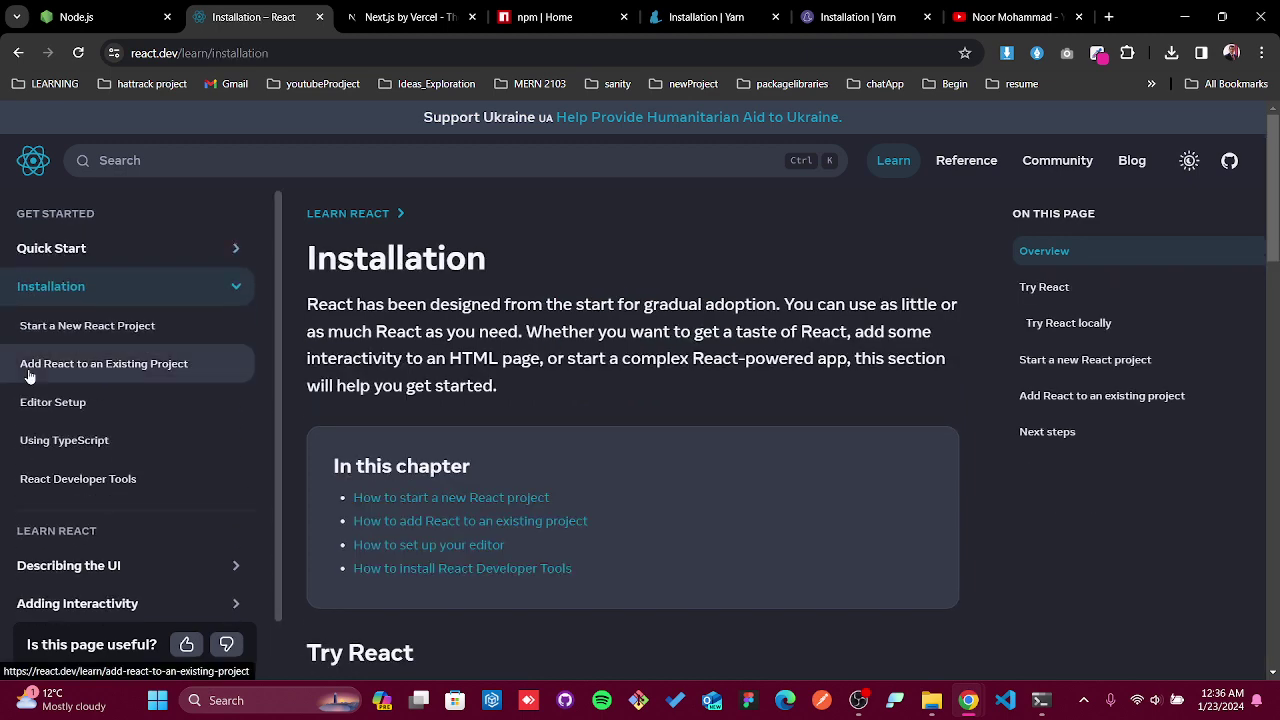
left_click(88, 328)
scroll(578, 407, "down", 4)
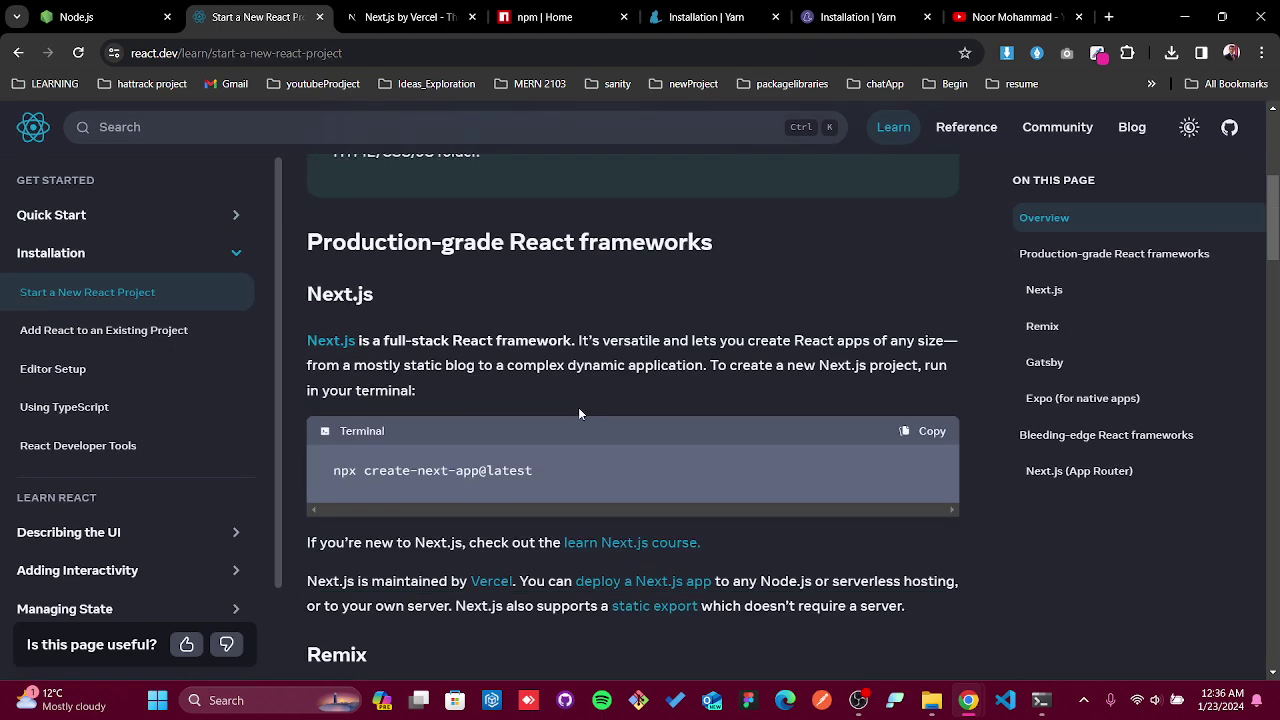
- Look over the Next.js homepage, then return to the Node.js download page
left_click(415, 20)
scroll(511, 383, "down", 4)
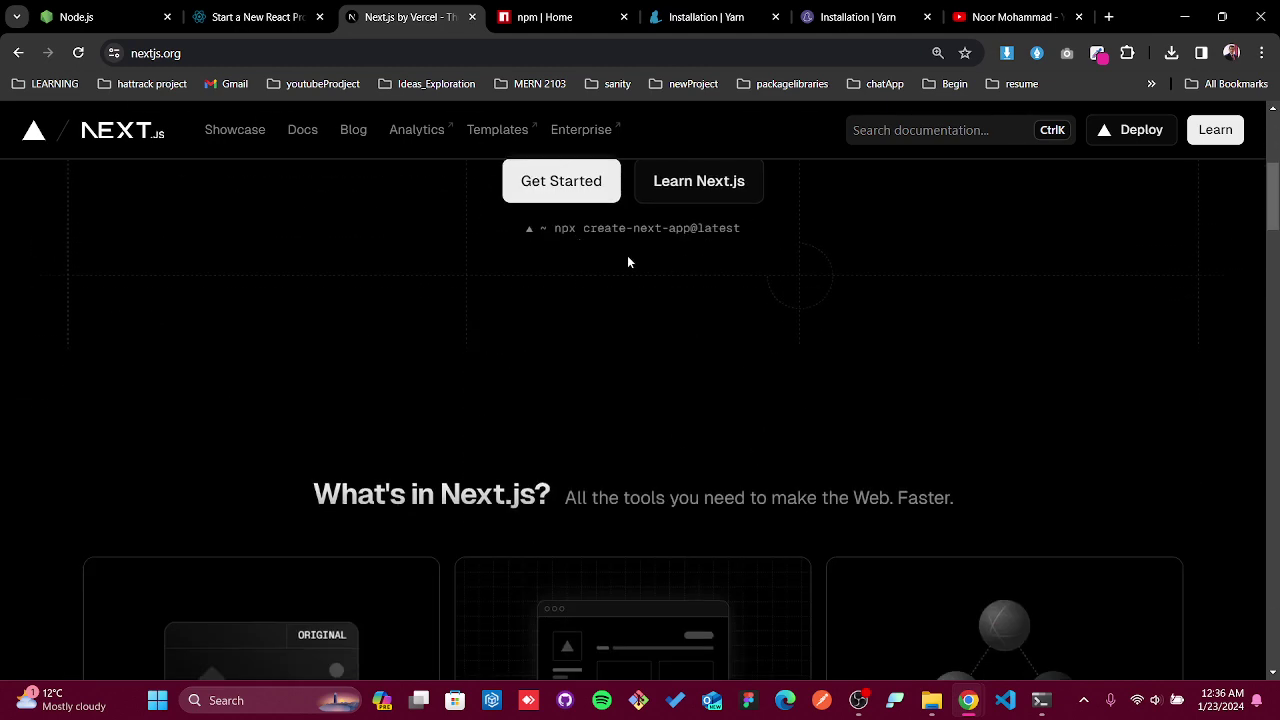
left_click(72, 10)
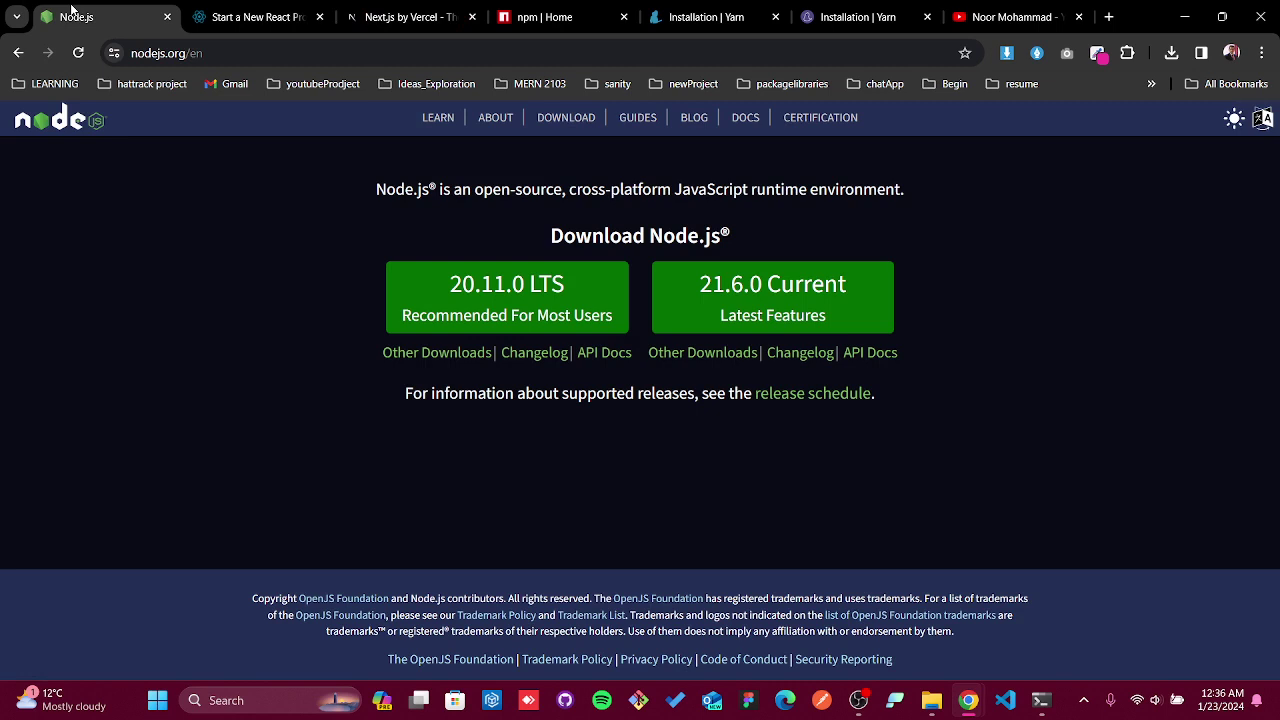